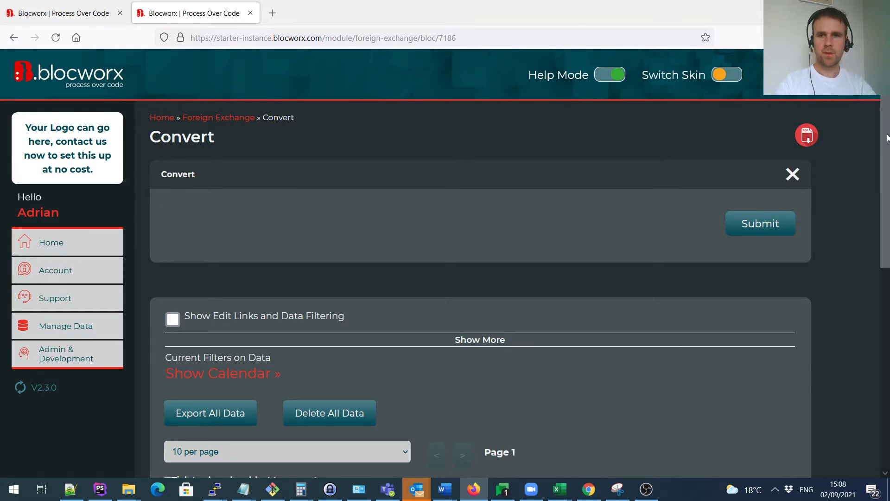
Switch the Convert bloc from live mode to edit mode, proceeding despite the live data warning.
scroll(887, 330, down, 8)
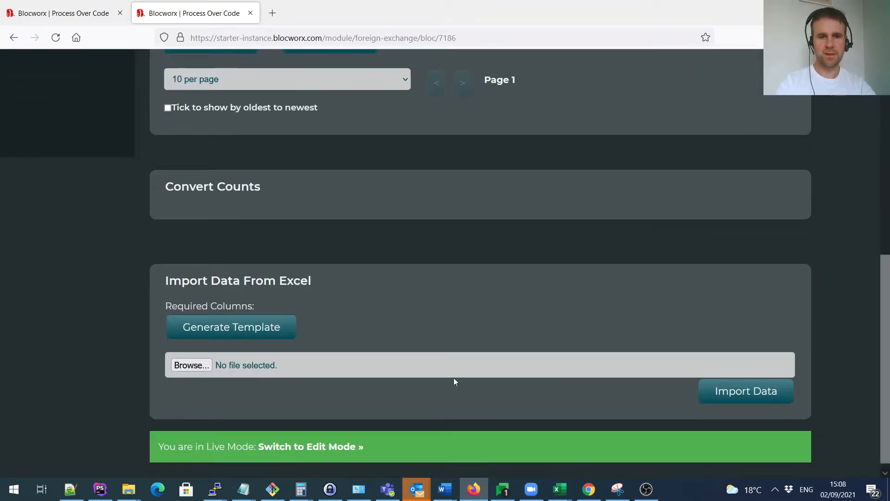
click(327, 452)
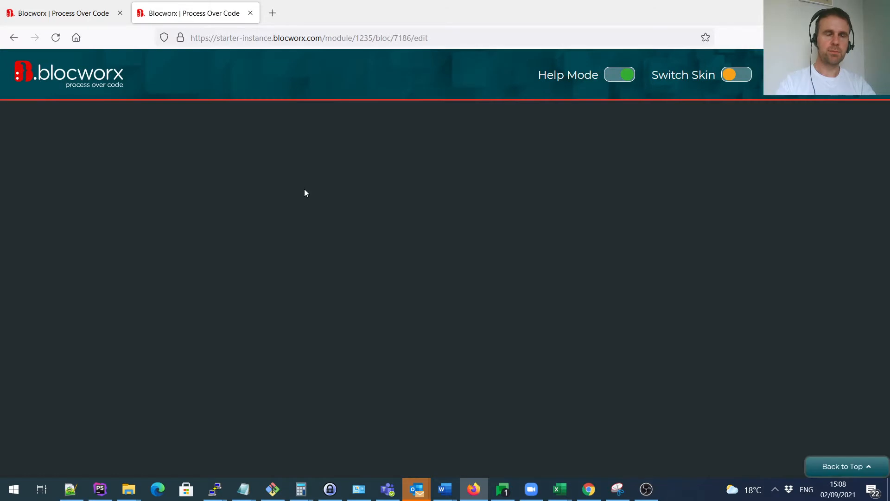
click(226, 278)
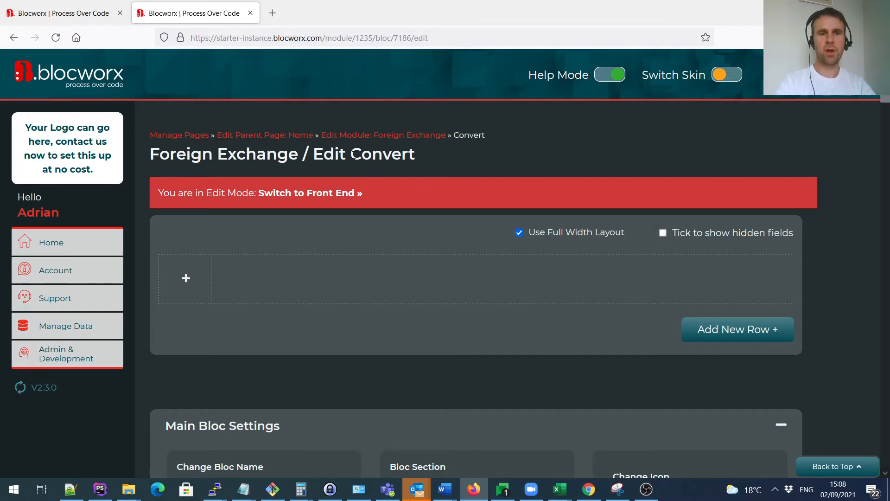
Open the Euro Currency Rates bloc of the Foreign Exchange module in live mode and review its currency and exchange rate records.
scroll(274, 103, down, 1)
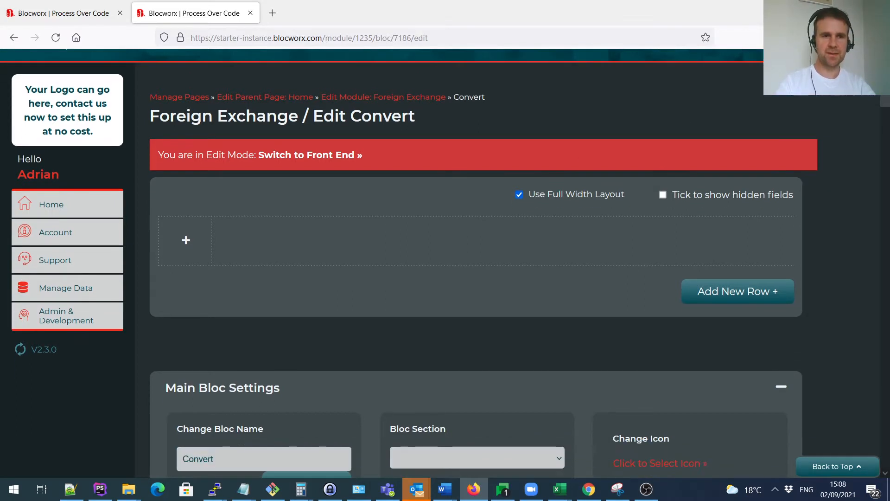
click(388, 98)
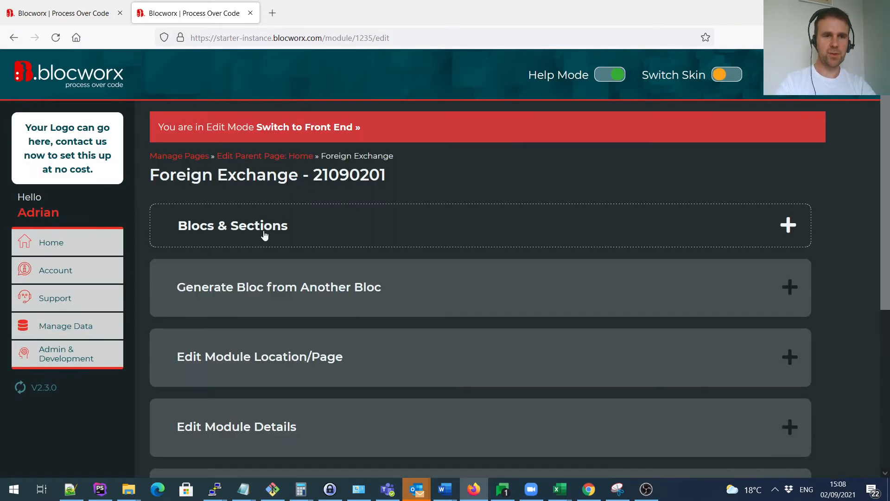
click(270, 267)
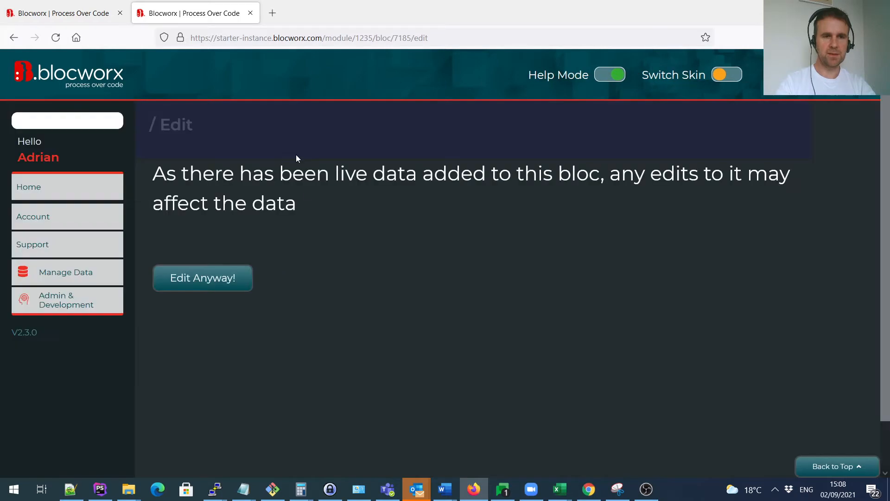
click(234, 282)
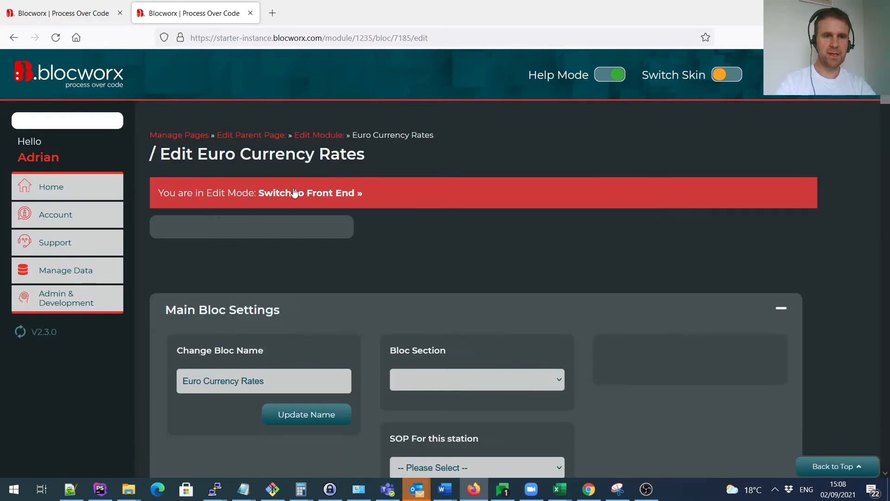
click(328, 193)
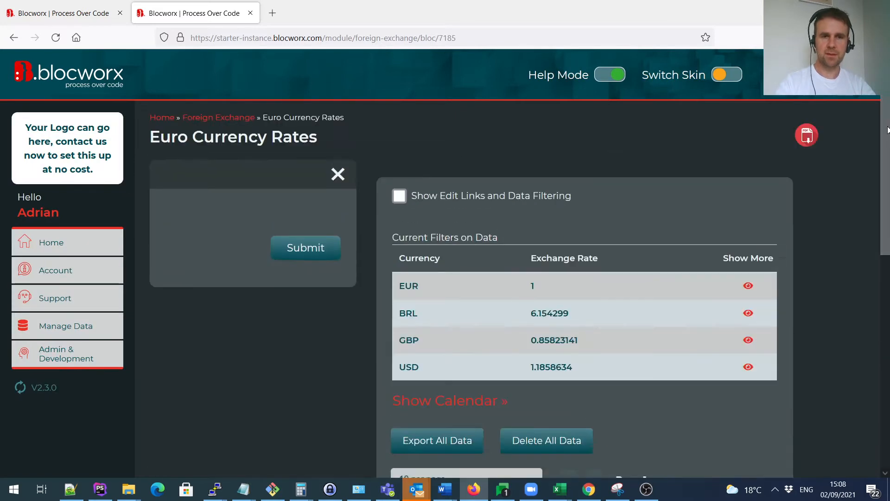
scroll(418, 258, down, 1)
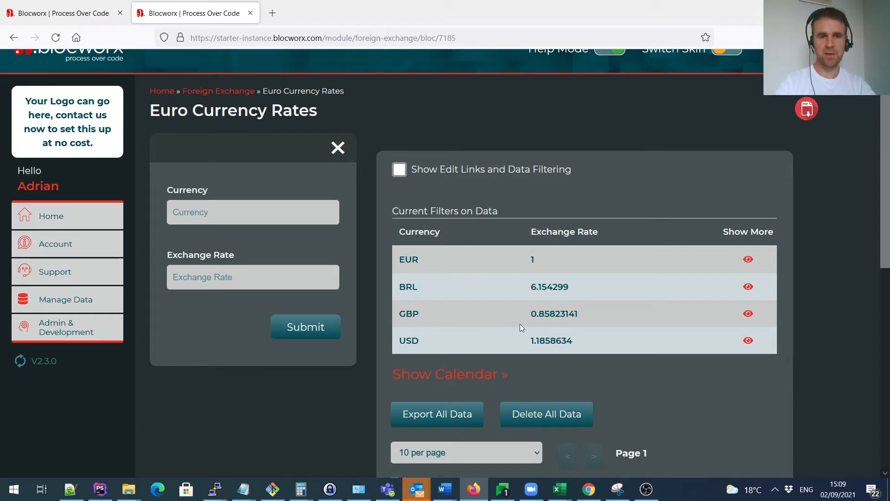
Return to the Convert bloc through the Foreign Exchange module and open it for editing.
click(231, 92)
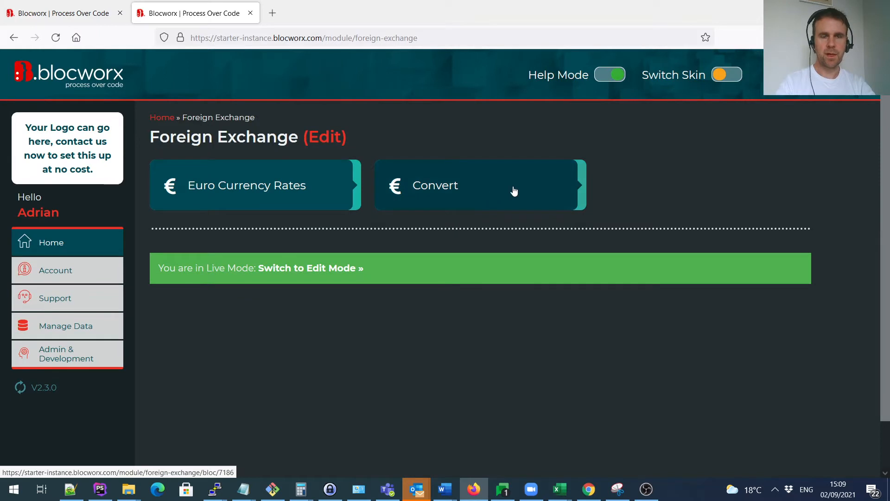
click(513, 190)
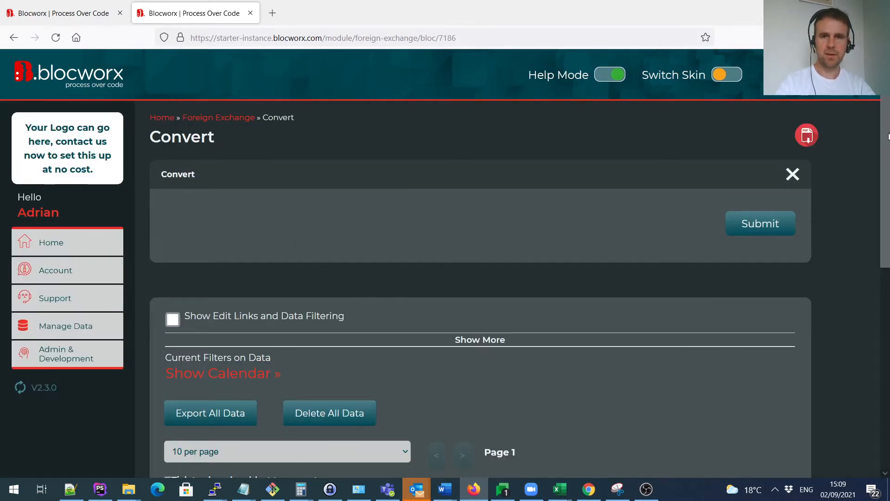
scroll(403, 388, down, 10)
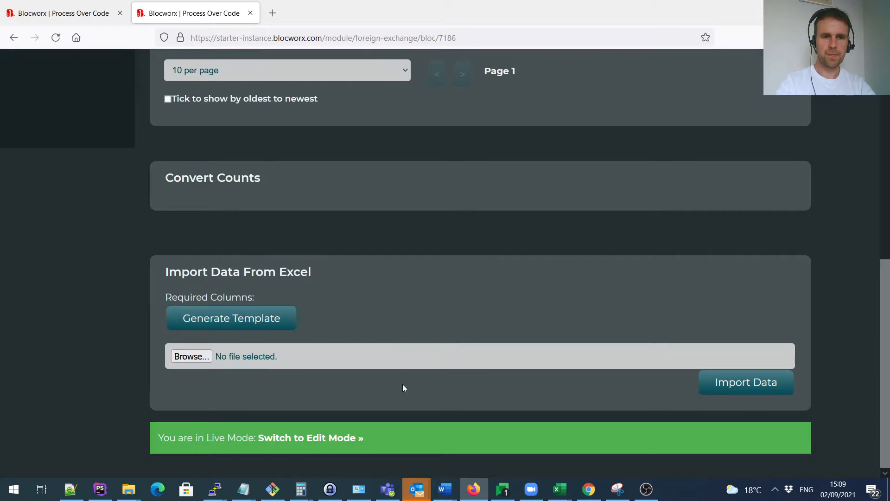
click(347, 438)
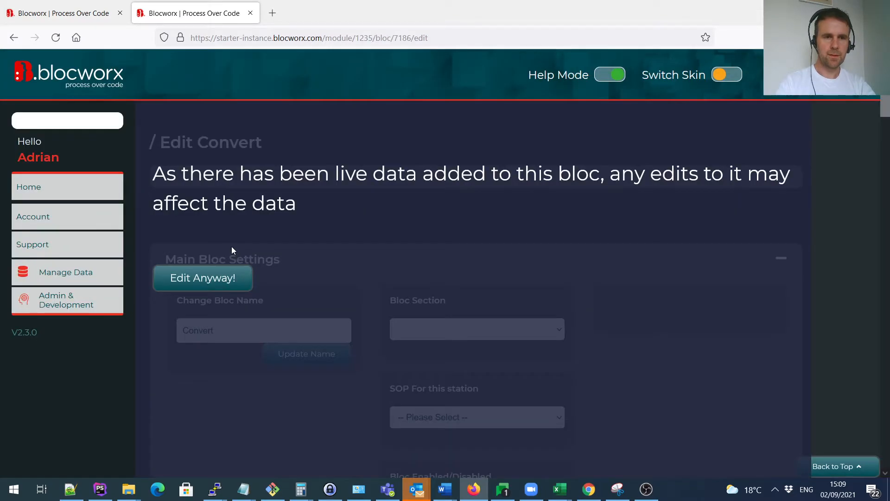
click(232, 285)
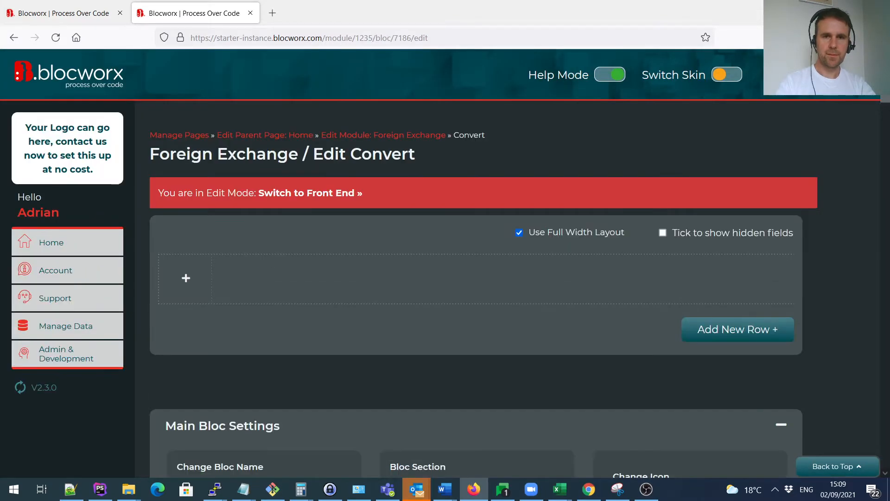
Add a new element to the empty row of the Convert layout and choose its width.
scroll(252, 265, down, 1)
click(186, 244)
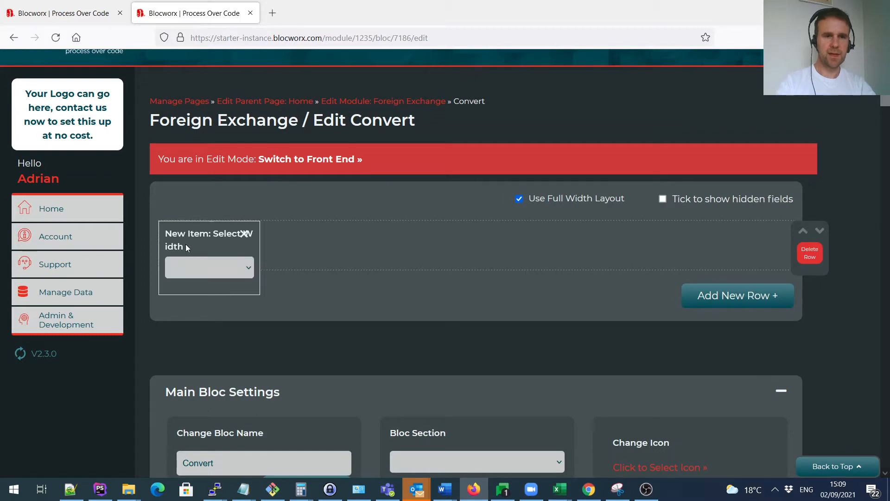
click(215, 266)
click(208, 121)
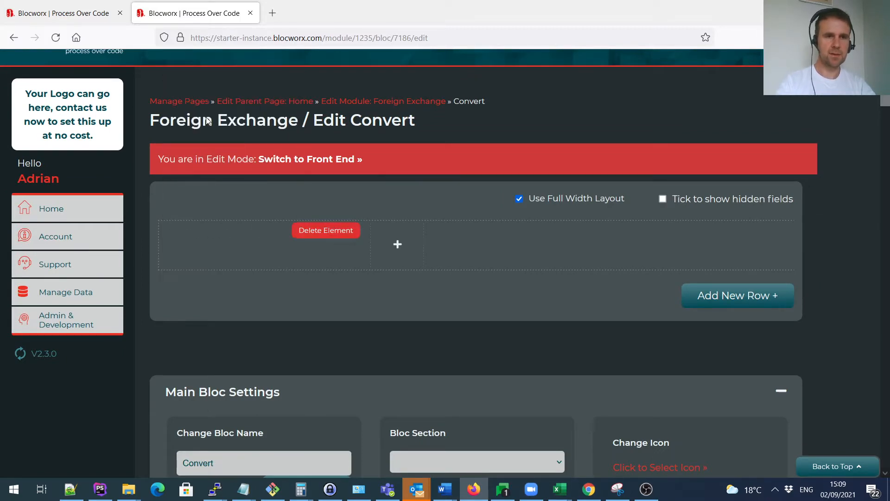
Start a Dropdown From Bloc field in the new element and name it "Select Currency".
click(234, 264)
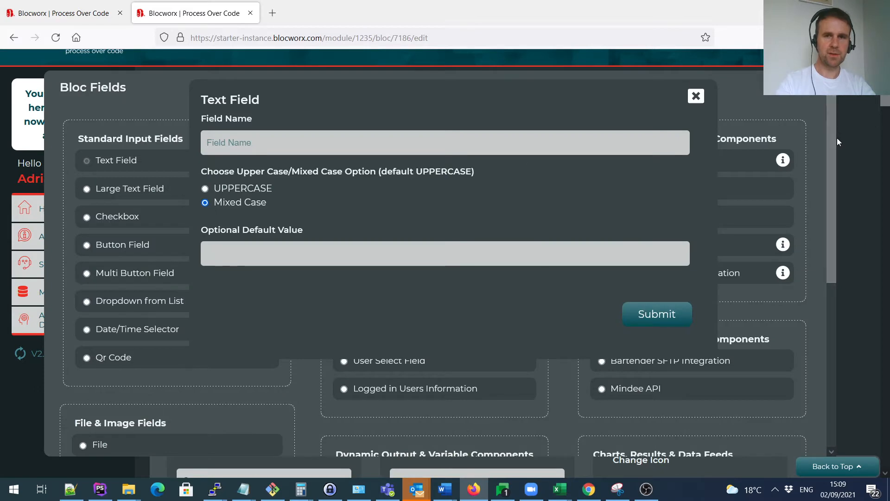
drag(834, 130, 842, 324)
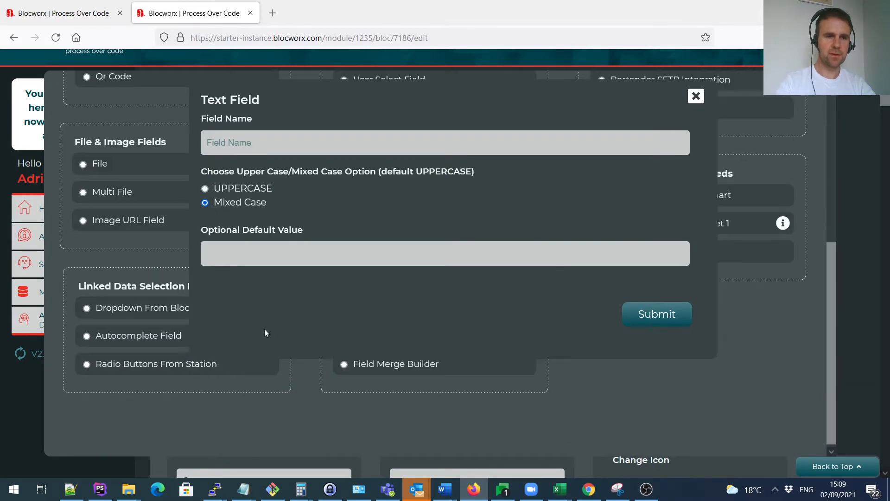
click(165, 311)
click(231, 144)
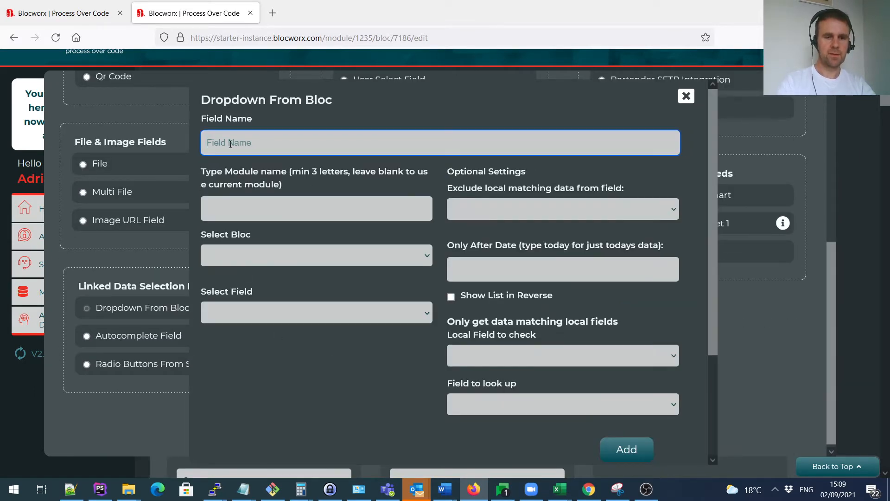
text(Select C)
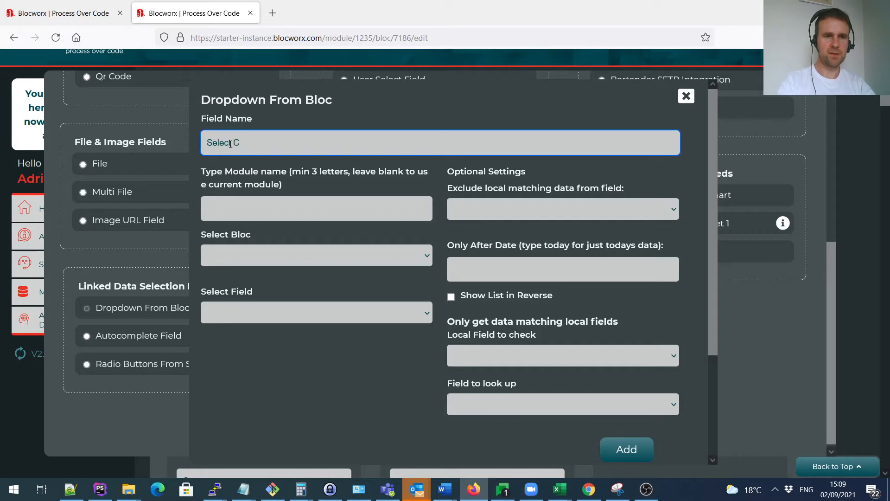
text(urredncy)
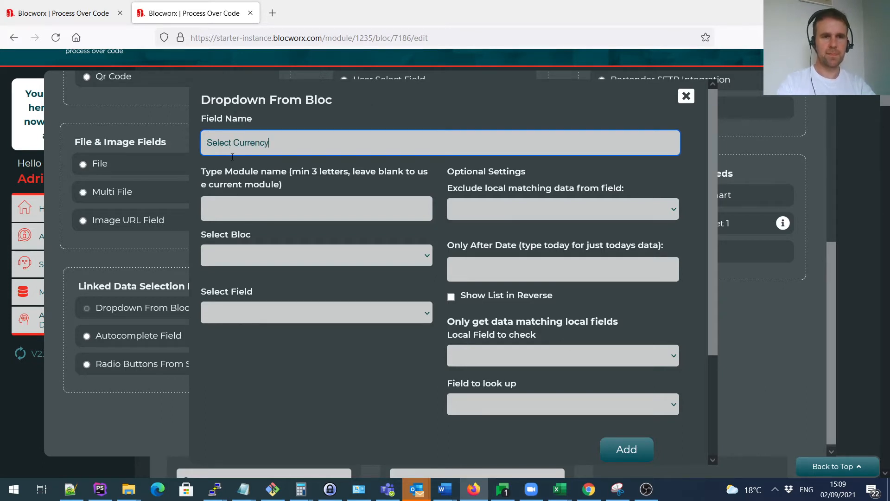
Source the dropdown from the Currency field of the Euro Currency Rates bloc and add it to the layout.
click(282, 259)
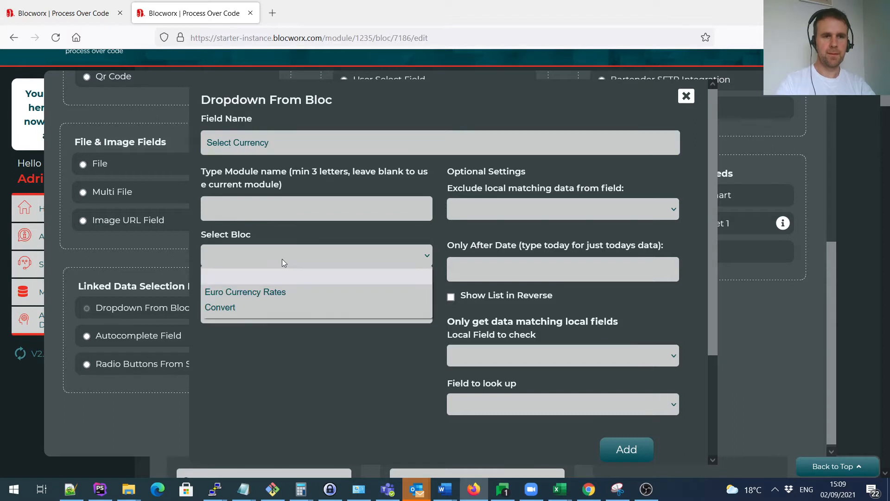
click(254, 292)
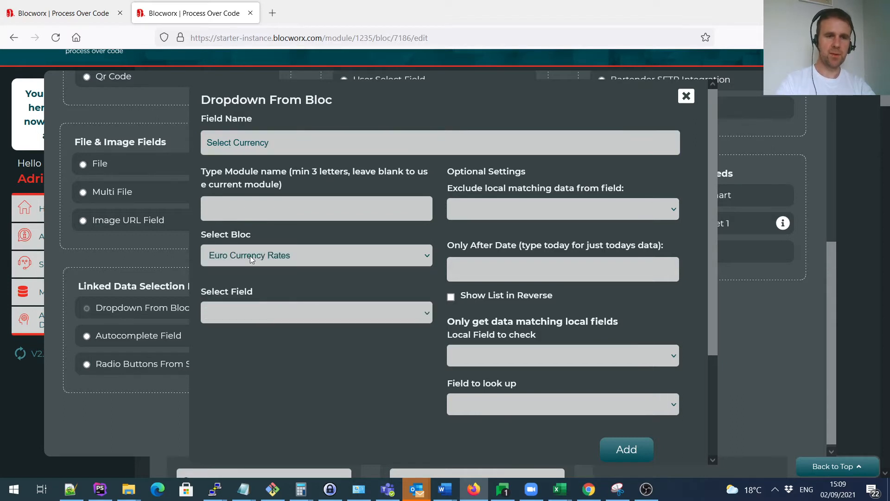
click(269, 307)
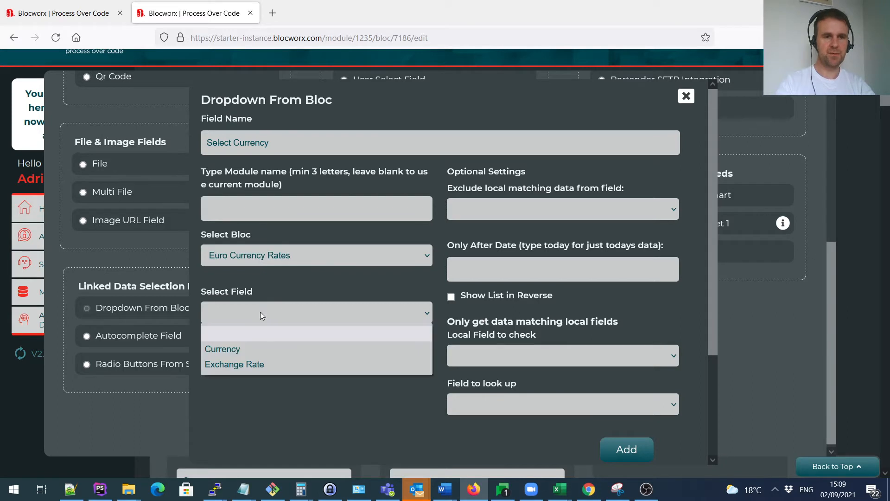
click(259, 350)
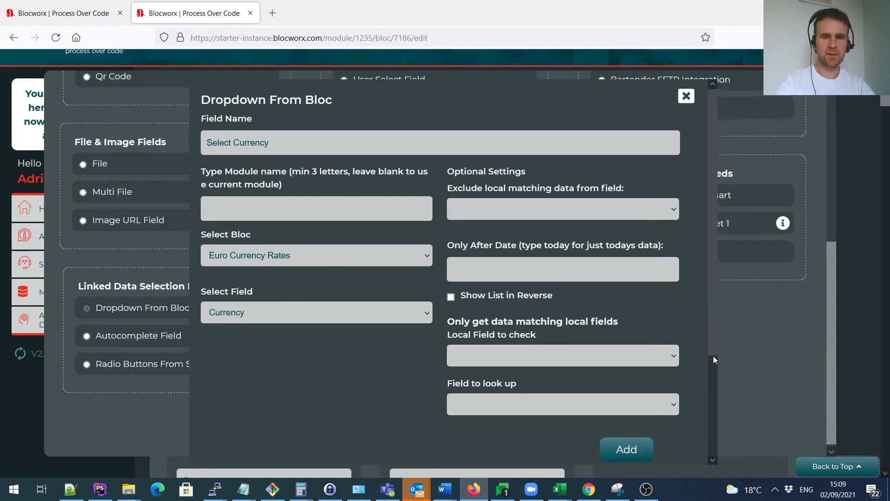
scroll(711, 308, down, 3)
click(648, 422)
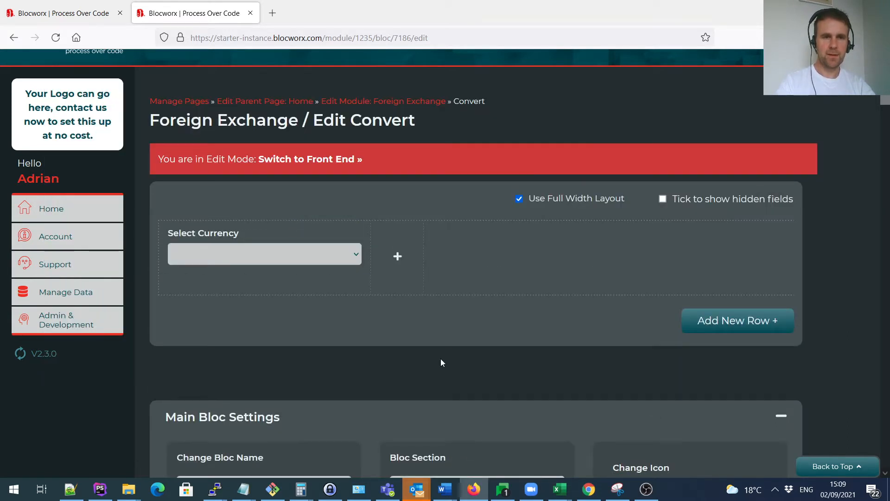
Start a Plain Data Field below the Select Currency dropdown and name it "Exchange Rate".
click(200, 284)
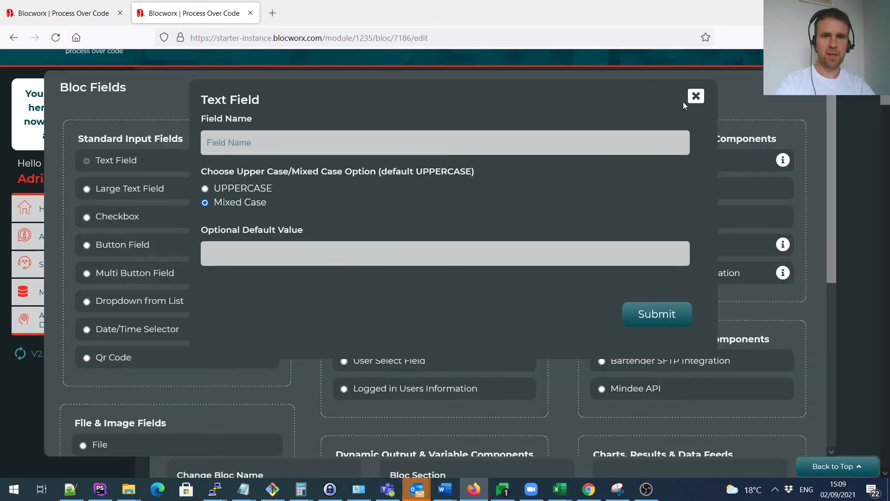
click(695, 97)
drag(829, 130, 833, 267)
click(398, 314)
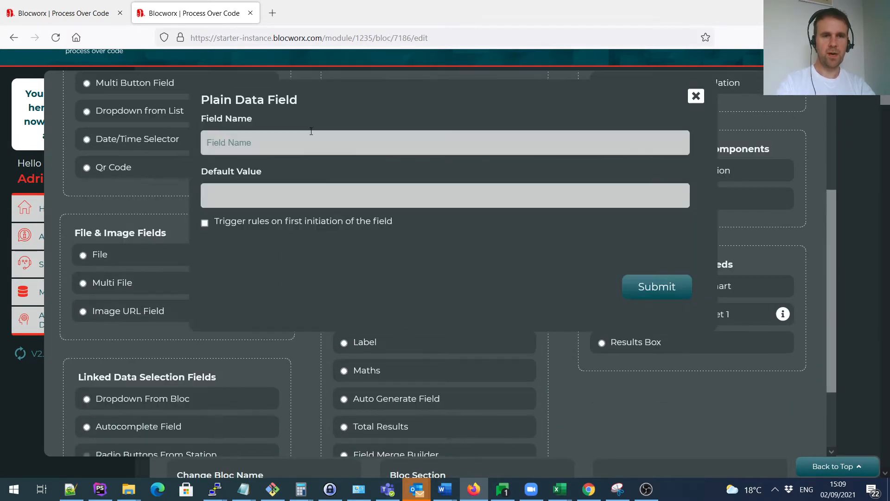
click(332, 144)
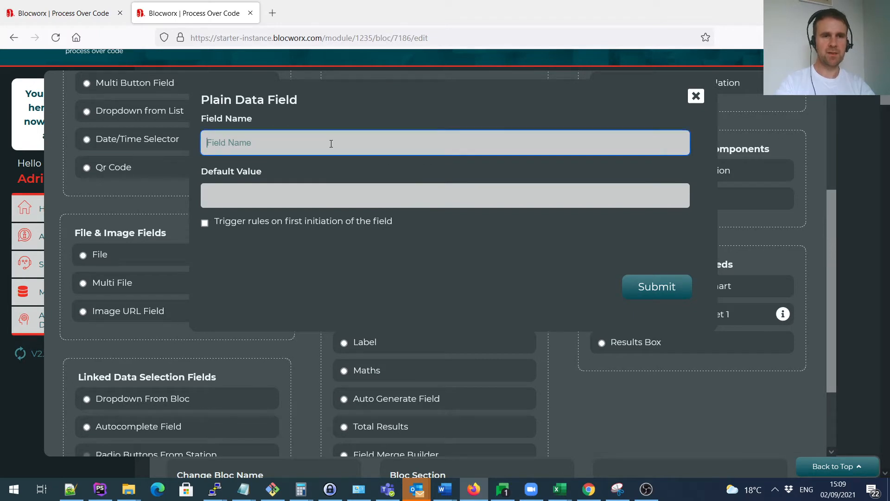
text(Exc)
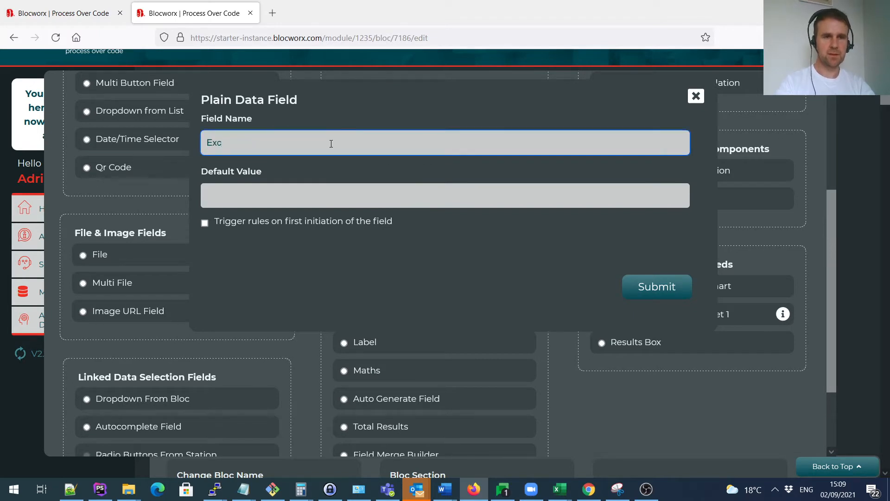
text(hange Rate)
Give the Exchange Rate field a default value of 1, enable triggering rules on first initiation, and submit the field.
click(328, 196)
text(1)
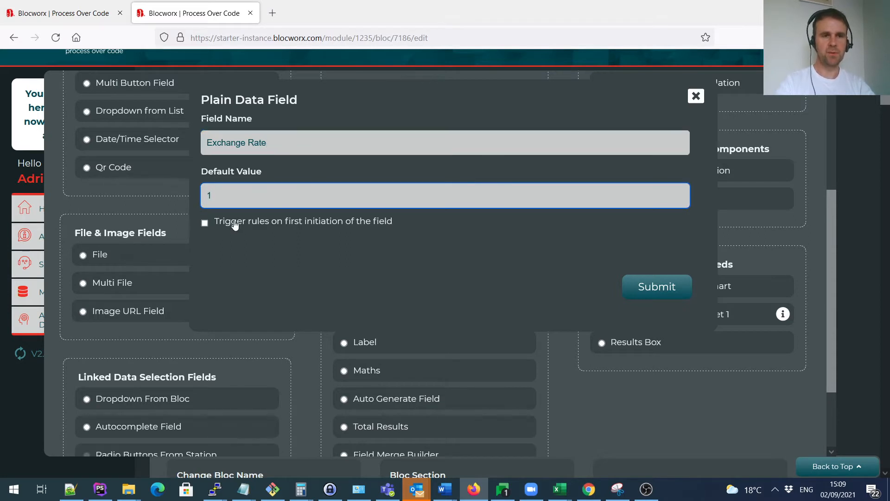
click(336, 229)
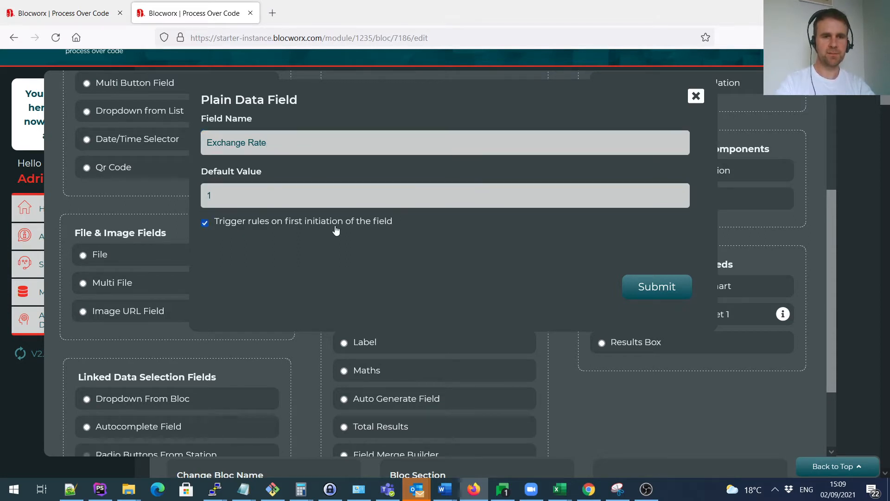
click(661, 303)
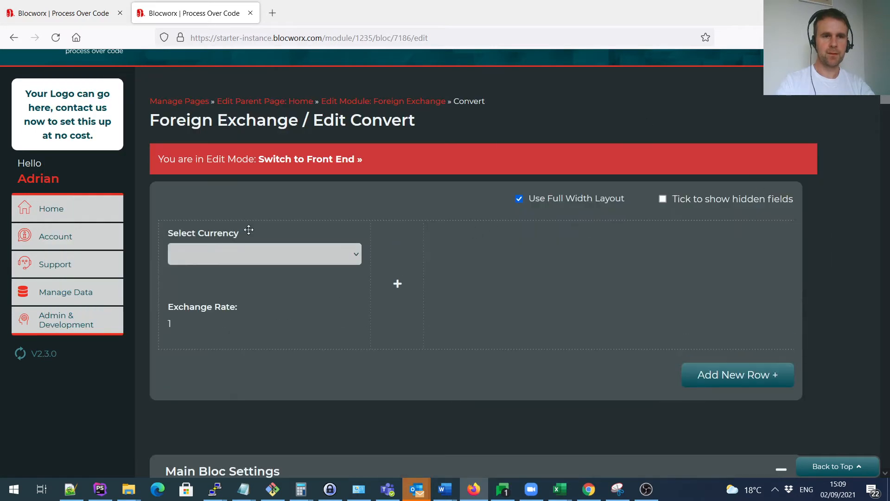
Start a field rule on Select Currency with the condition "Populate Another local field with data from elsewhere".
mouse_move(237, 245)
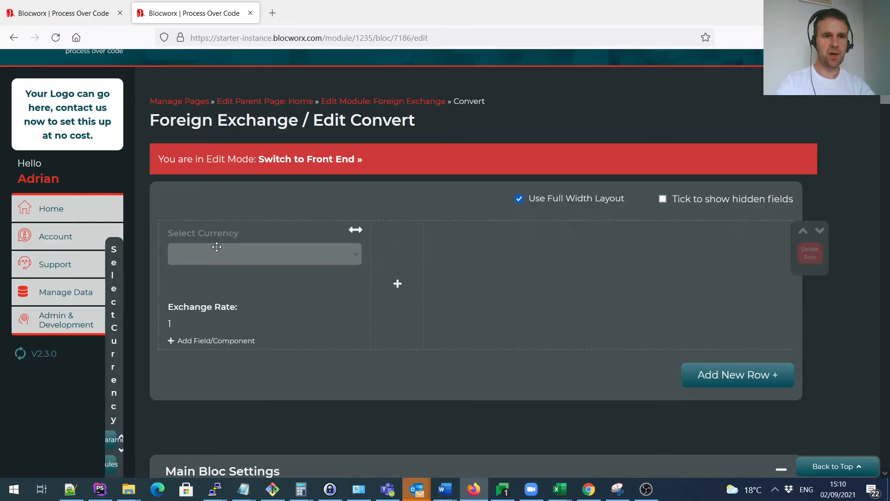
click(170, 295)
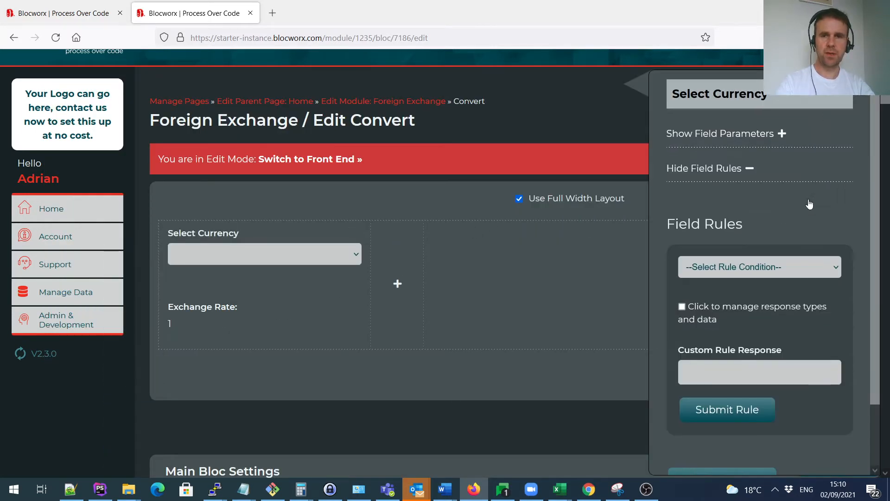
scroll(817, 250, down, 1)
click(785, 226)
key(p)
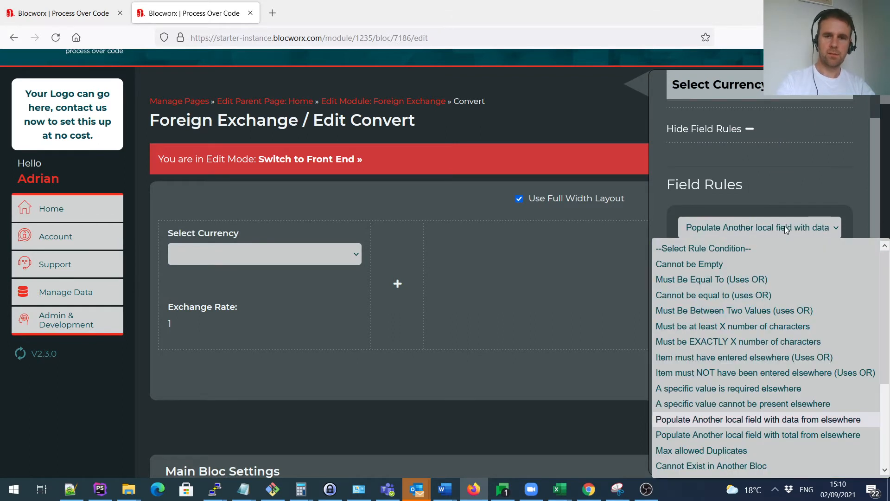
click(778, 420)
scroll(875, 267, down, 3)
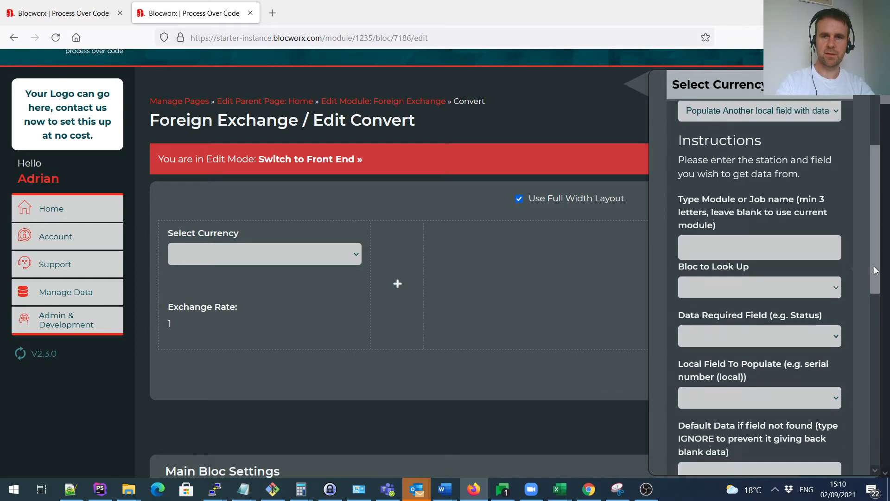
Set the rule to look up Exchange Rate in the Euro Currency Rates bloc and populate the local Exchange Rate field.
click(763, 288)
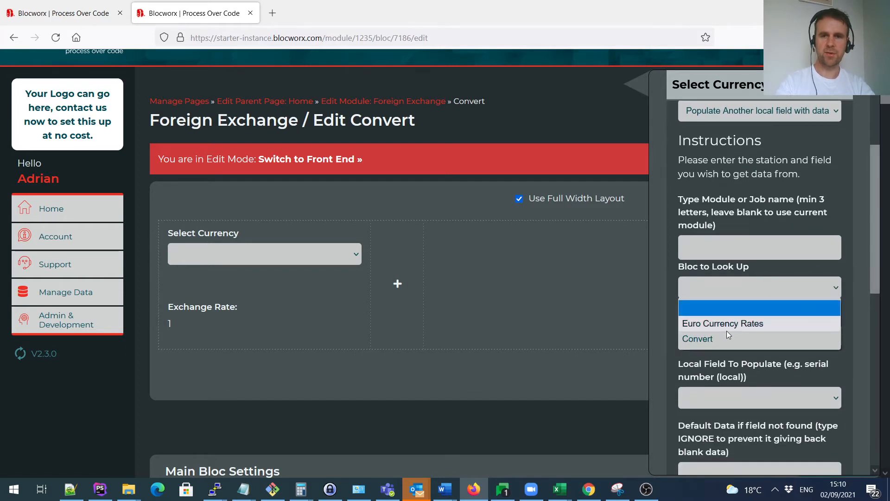
click(759, 324)
click(772, 339)
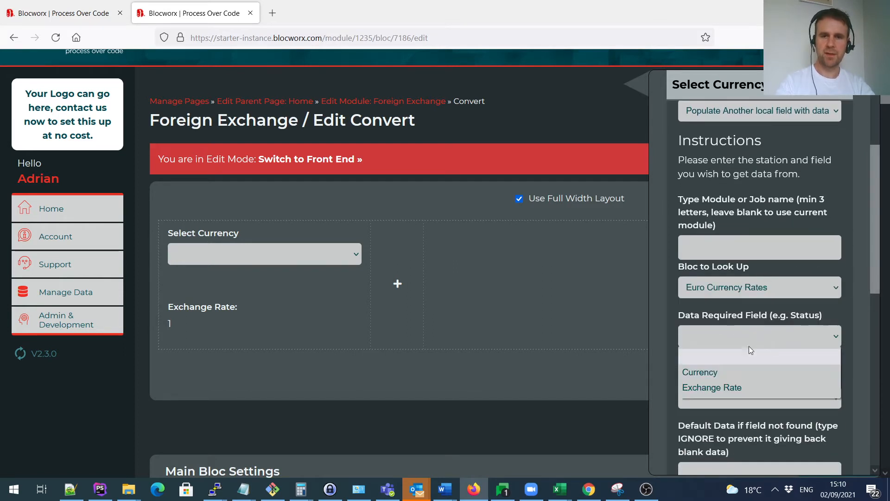
click(726, 389)
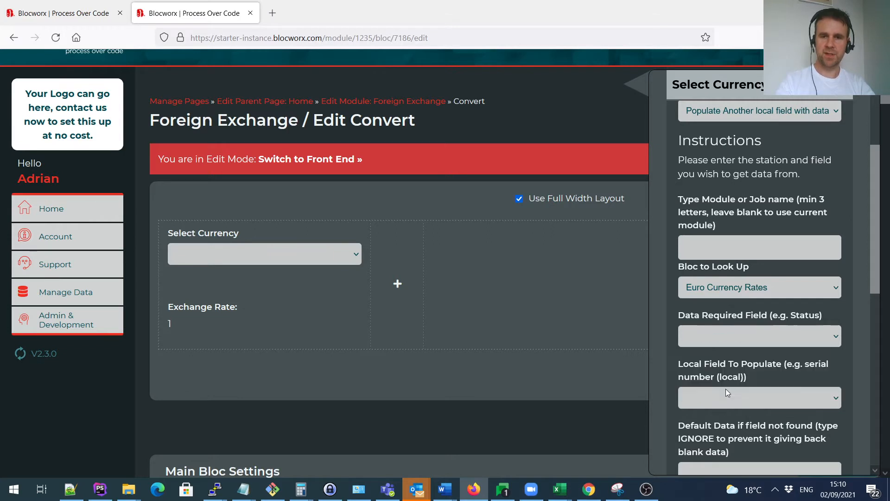
drag(871, 250, 871, 285)
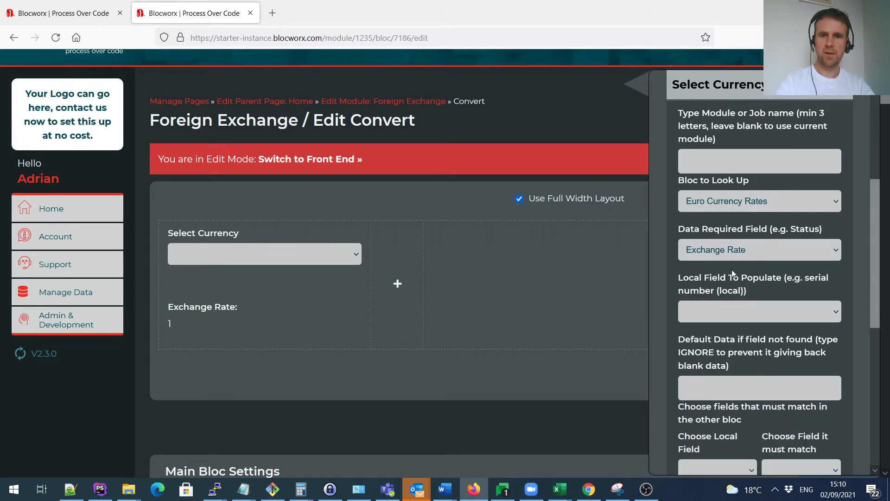
click(778, 313)
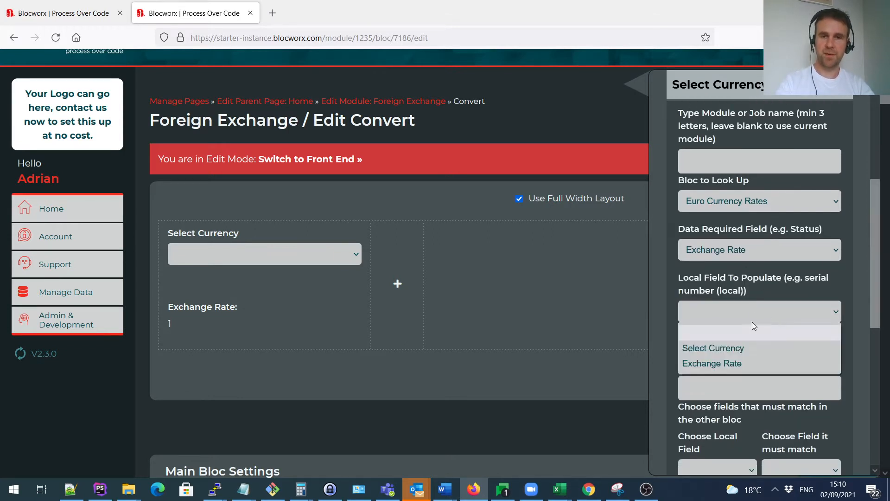
click(745, 361)
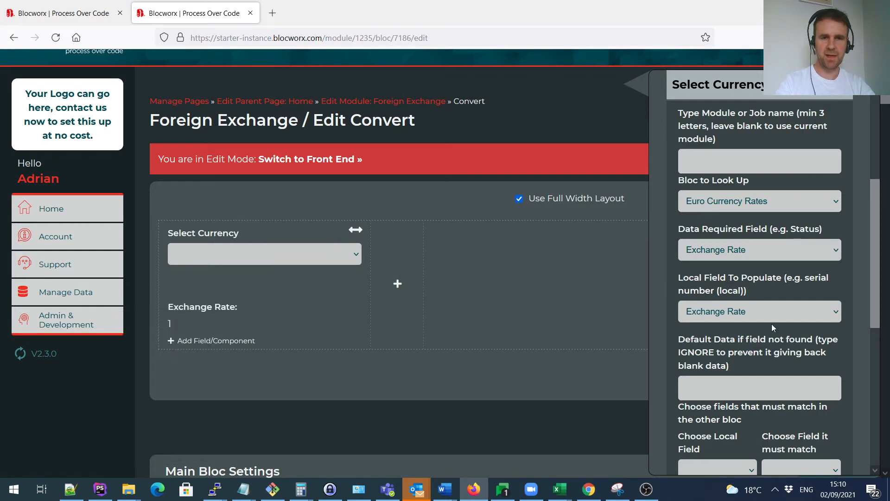
drag(872, 246, 872, 263)
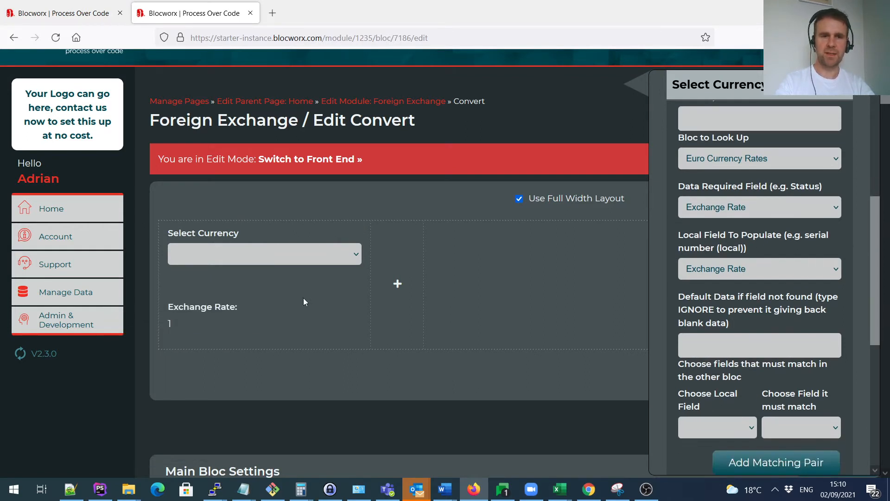
Add a matching pair requiring local Select Currency to match Currency in the other bloc, and submit the rule.
click(731, 429)
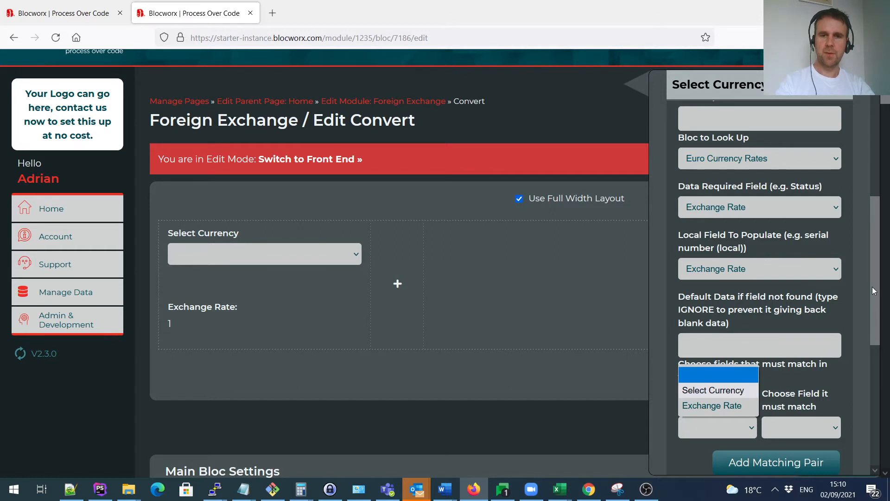
drag(875, 291, 874, 314)
click(711, 370)
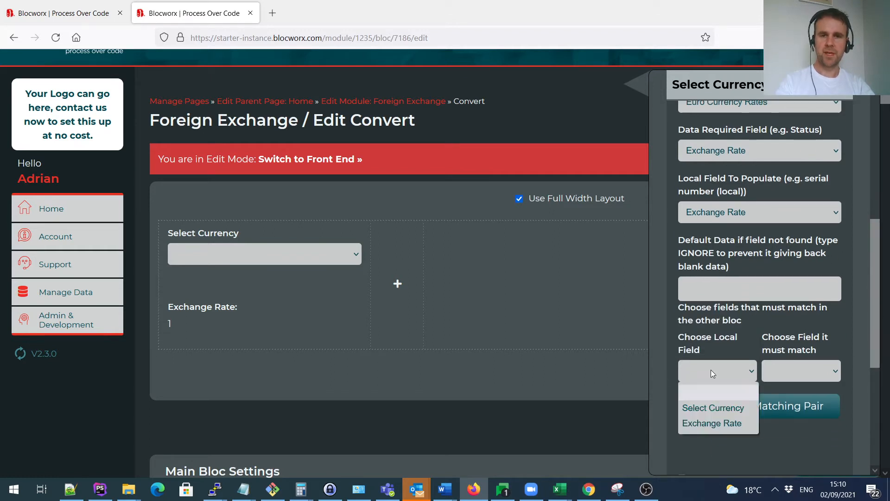
click(729, 410)
click(807, 375)
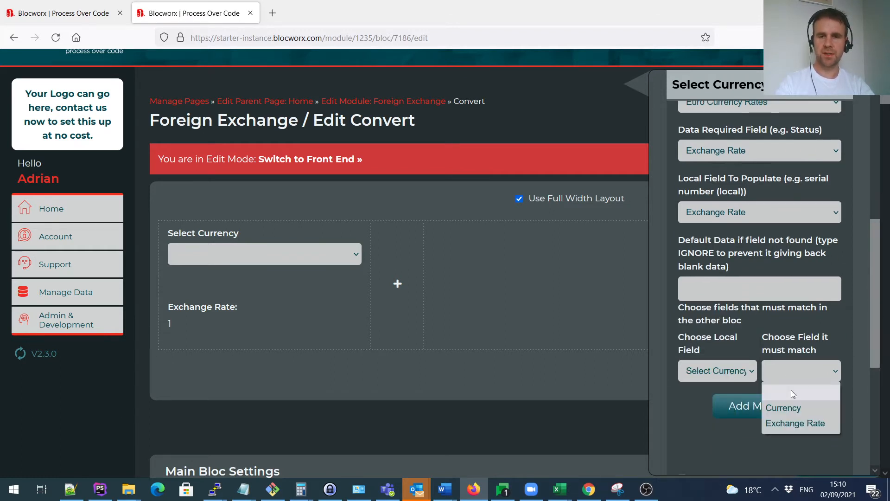
click(784, 408)
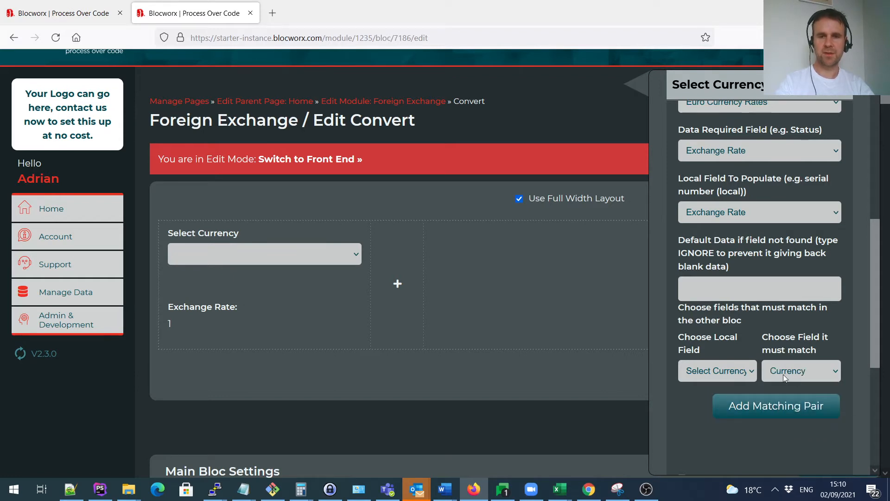
scroll(798, 241, up, 1)
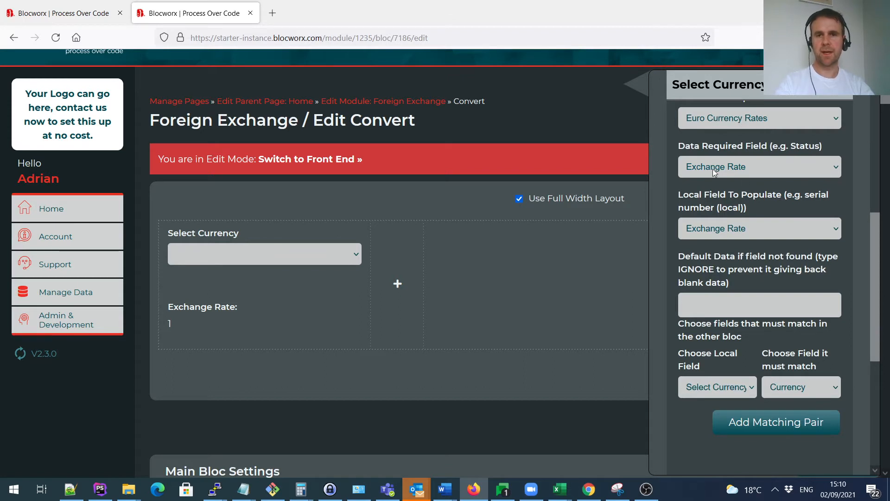
click(798, 419)
drag(877, 270, 876, 381)
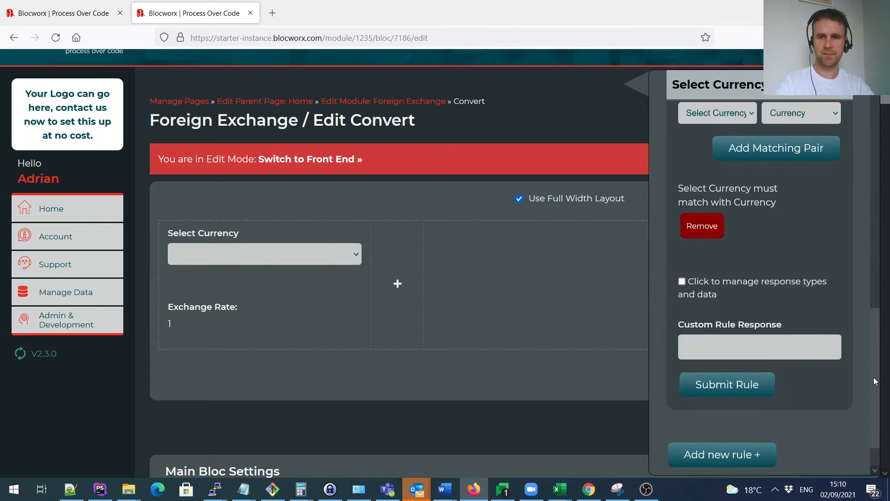
click(721, 384)
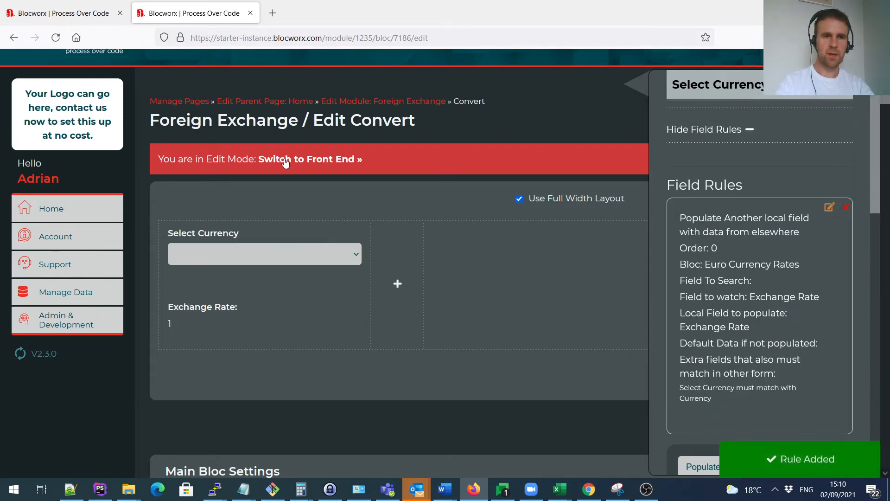
View the Convert bloc in the front end, select a currency, and check the stored rates in the Euro Currency Rates bloc.
click(285, 160)
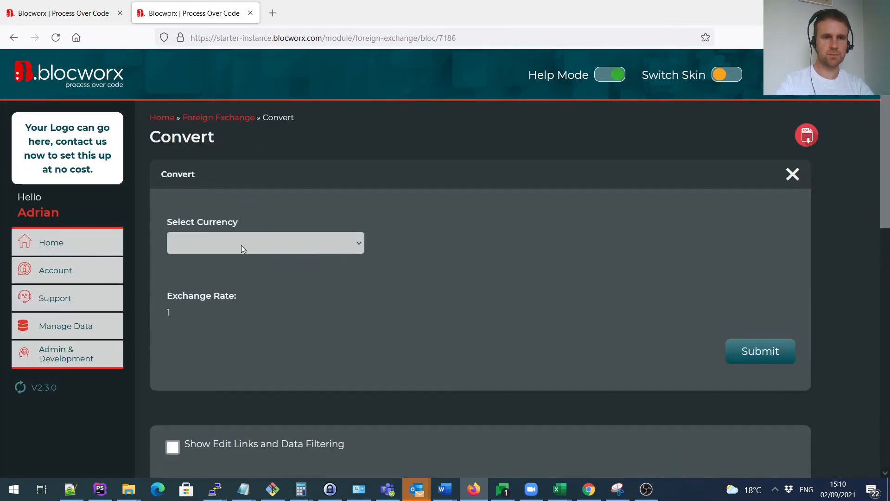
click(241, 245)
click(221, 277)
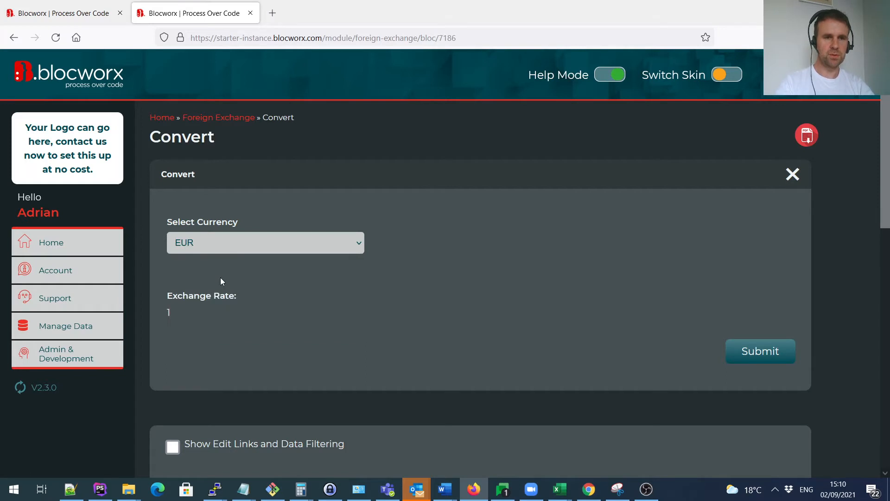
click(65, 13)
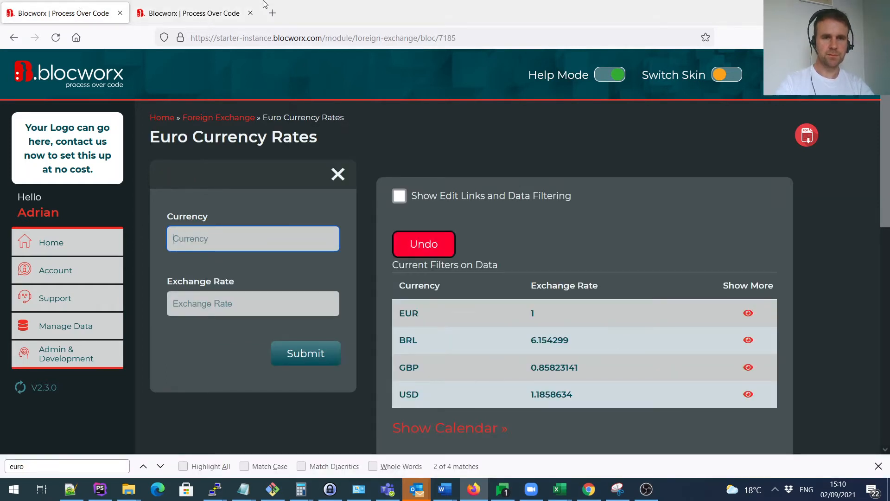
click(251, 10)
Test the exchange rate lookup by selecting BRL, GBP and USD in the Select Currency dropdown.
click(221, 243)
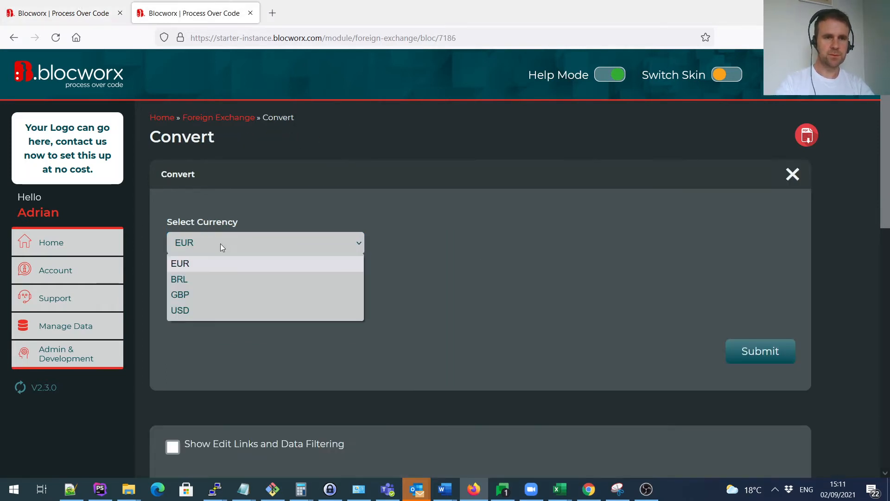
click(221, 285)
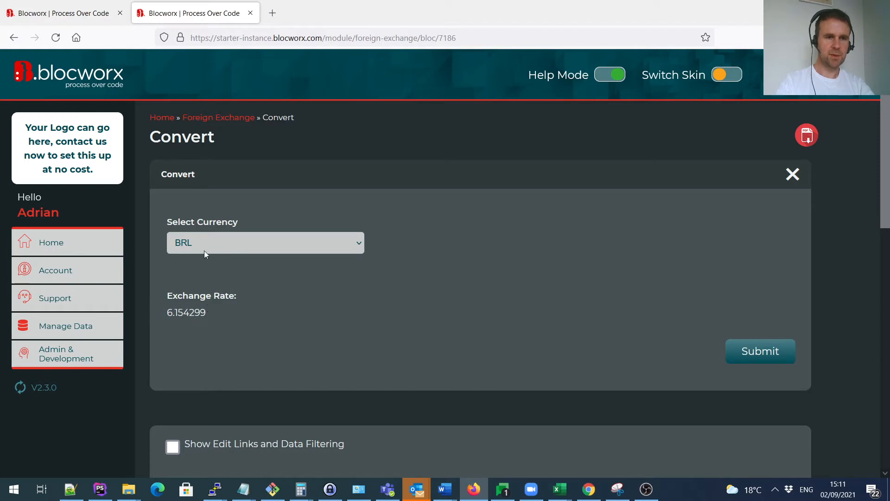
click(204, 251)
click(221, 293)
click(203, 238)
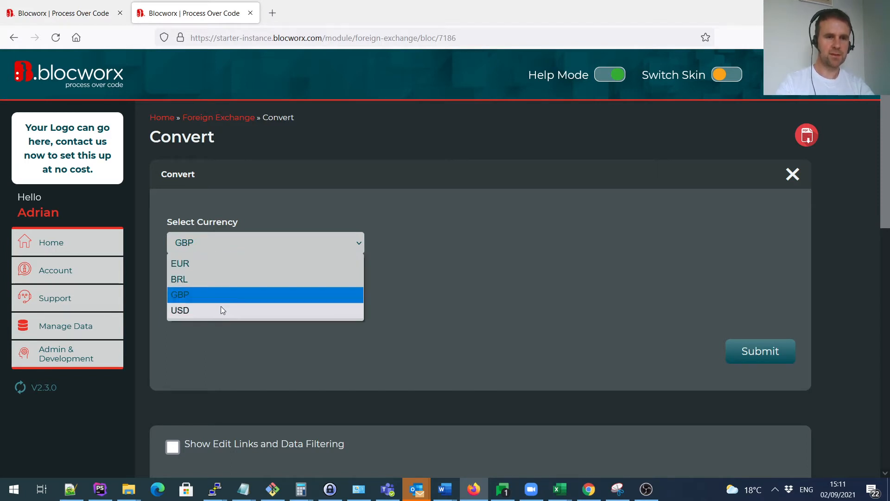
click(221, 307)
click(191, 247)
click(320, 186)
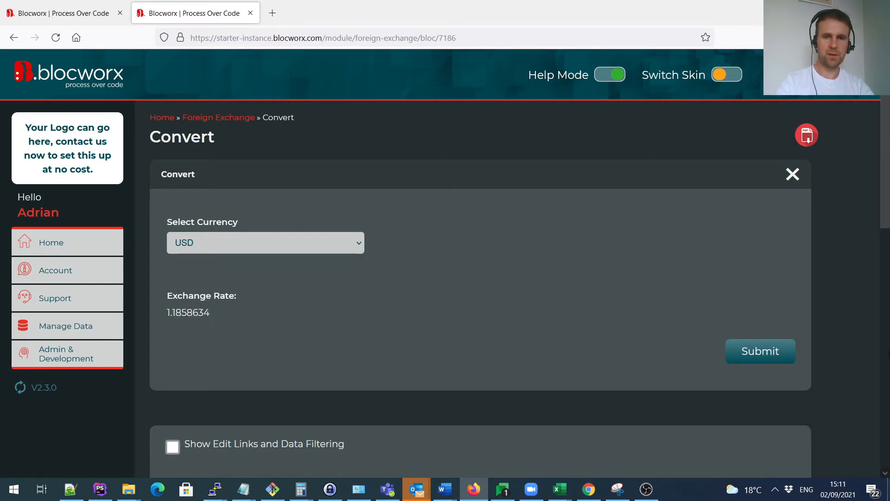
Reopen the Convert bloc for editing despite its live data and add a 4/12ths (1 Third Size) item beside Select Currency.
scroll(884, 303, down, 10)
click(333, 439)
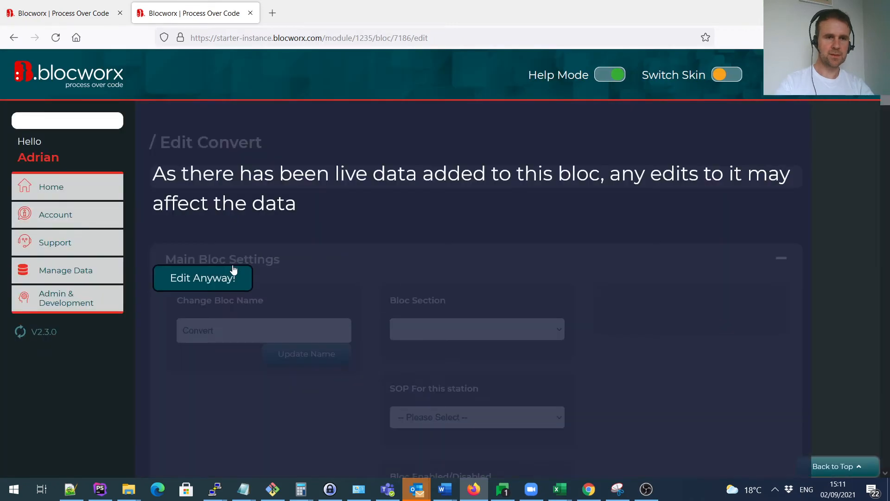
click(232, 281)
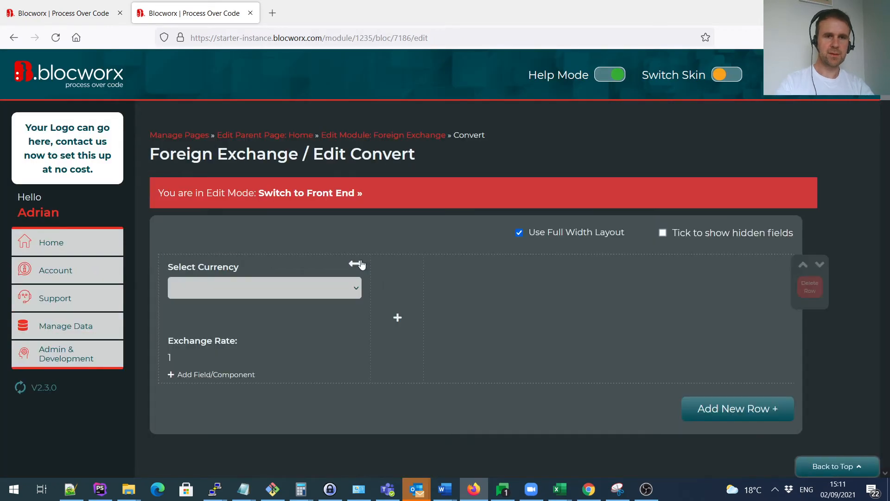
click(401, 318)
click(433, 296)
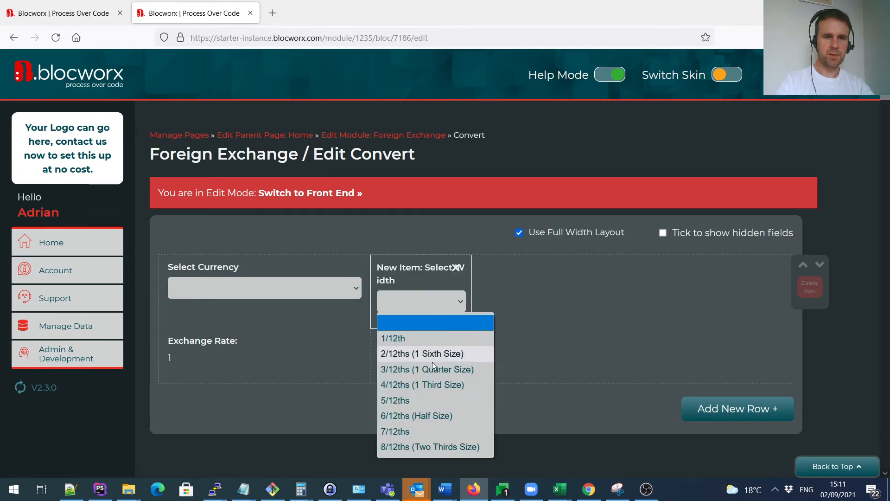
click(433, 385)
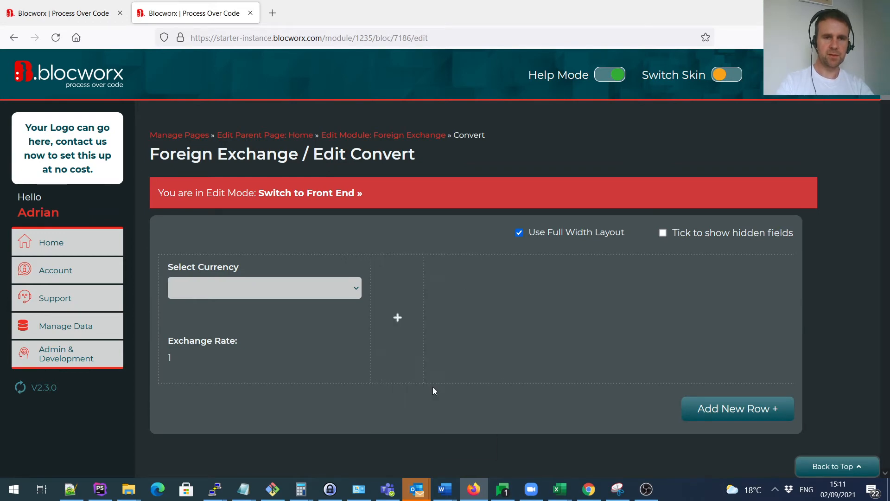
Add a mixed-case Text Field named "Enter Amount" in the new item.
click(438, 374)
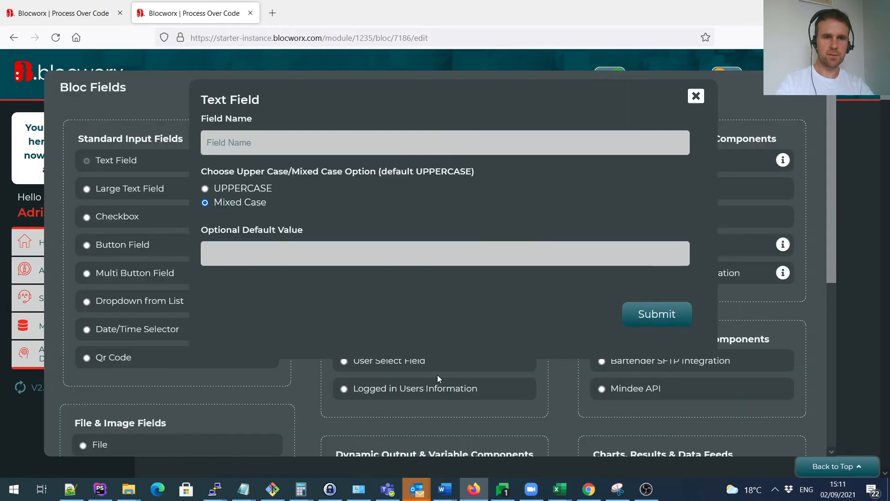
click(281, 147)
text(Enter Amount)
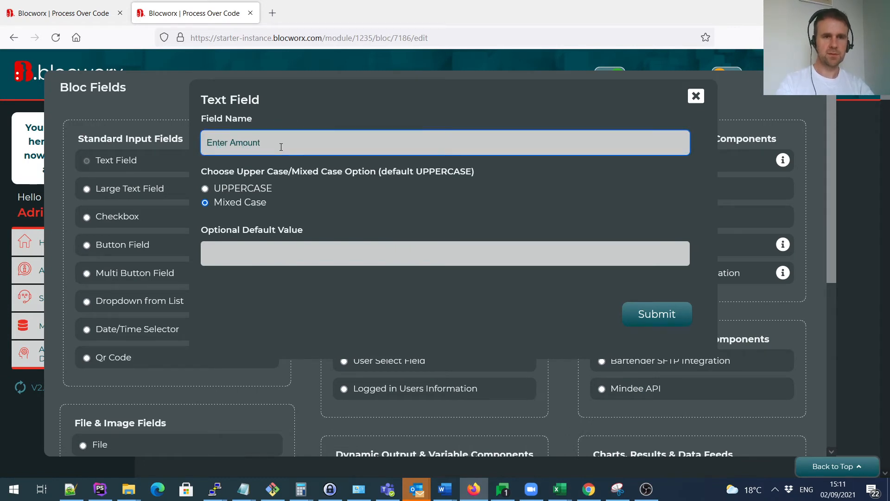
click(655, 307)
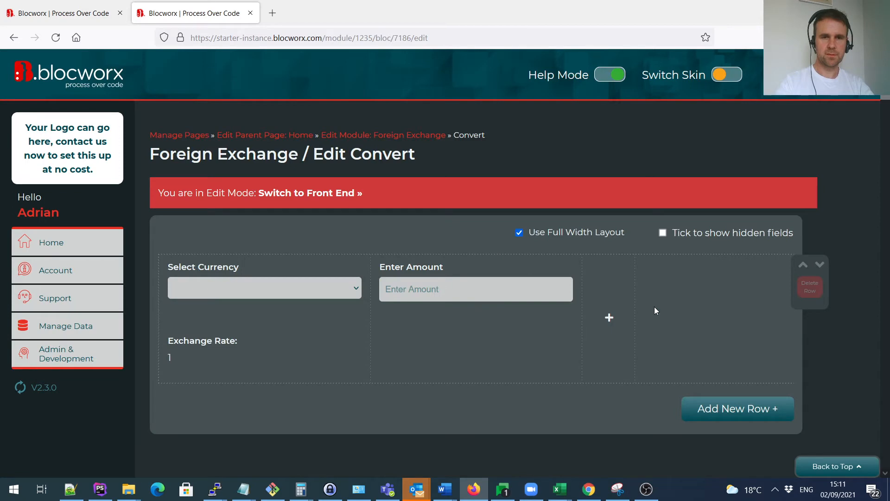
Insert another 4/12ths (1 Third Size) item beside the Enter Amount field.
scroll(609, 302, down, 1)
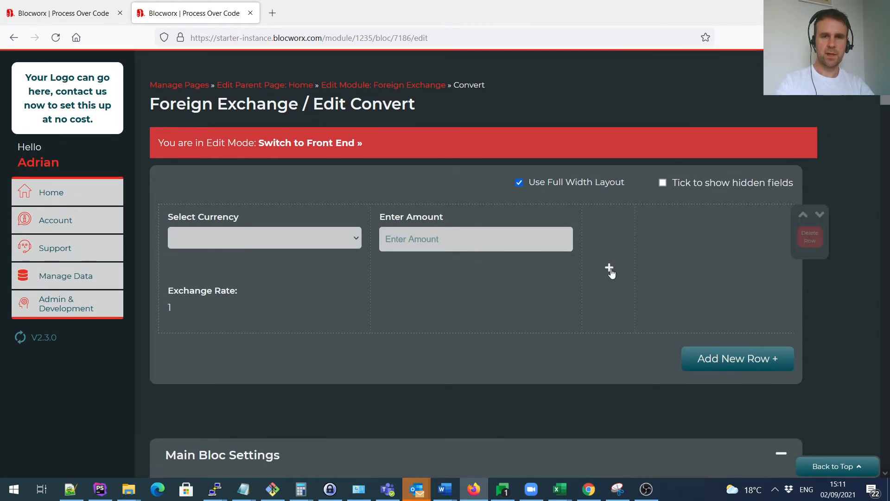
click(611, 268)
click(649, 247)
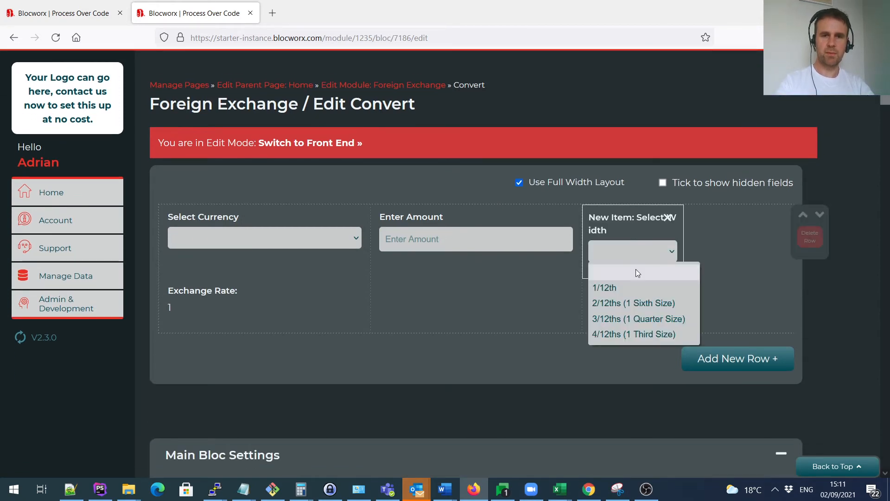
click(650, 336)
mouse_move(646, 256)
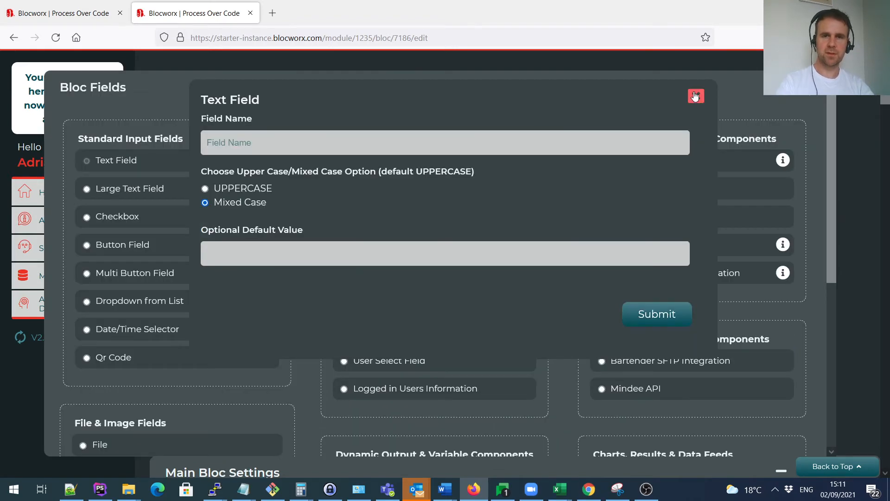
Discard the new Text Field form and start a Maths component named "Final Amount" instead.
click(695, 96)
drag(830, 126, 835, 278)
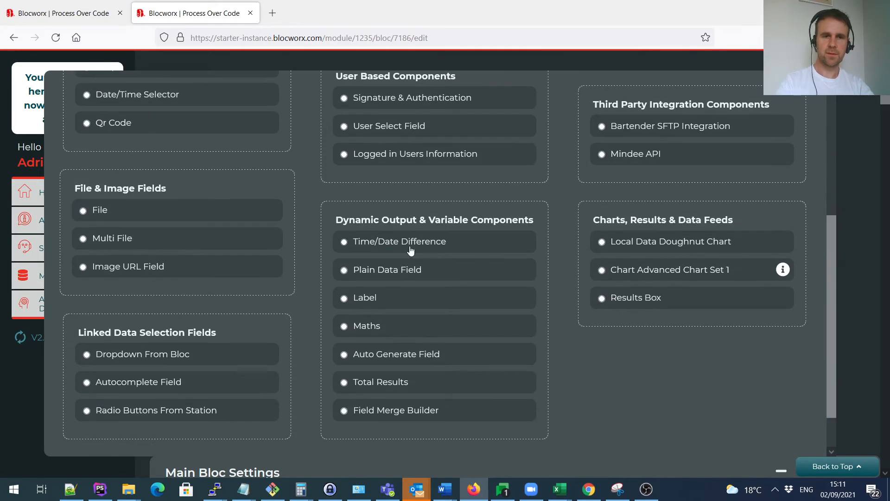
click(374, 326)
click(245, 142)
text(Final Amount)
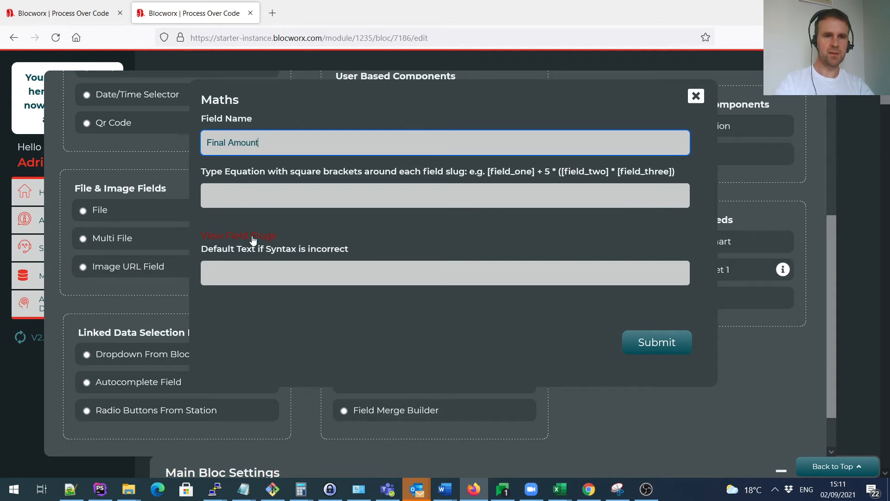
Set the Final Amount equation to the Exchange Rate slug multiplied by the Enter Amount slug and submit the field.
click(253, 237)
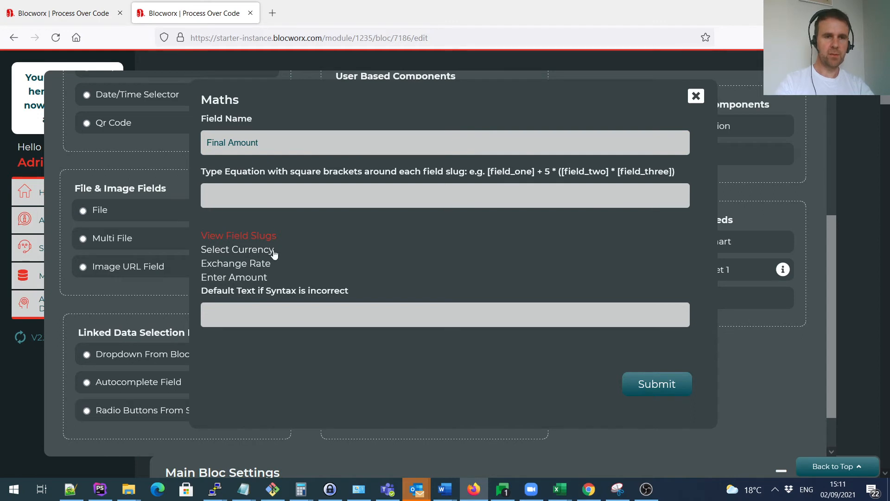
click(236, 263)
click(299, 195)
text(*)
click(239, 278)
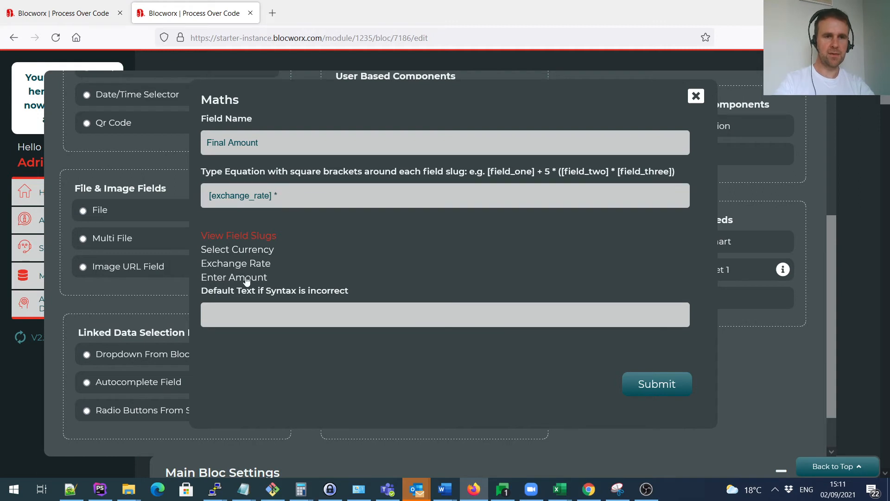
click(665, 381)
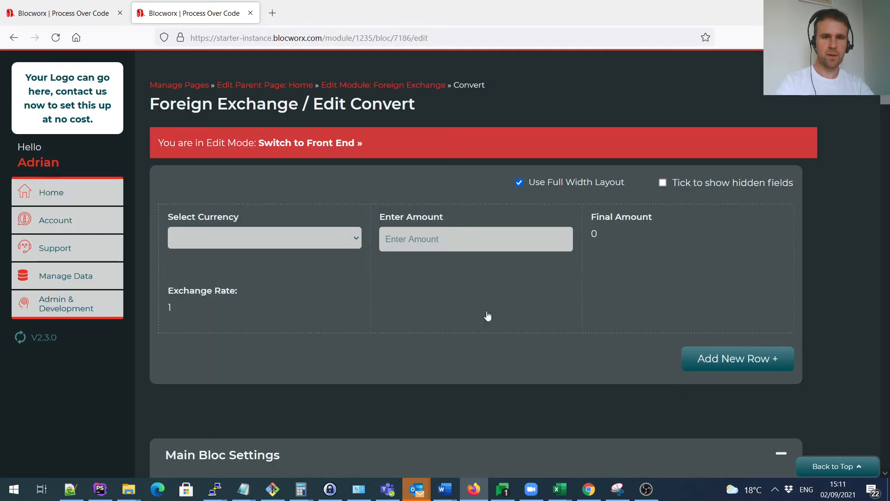
Enable "Trigger Rules as soon as value changes (requires keypress)" in the Enter Amount field's parameters.
click(488, 316)
click(382, 255)
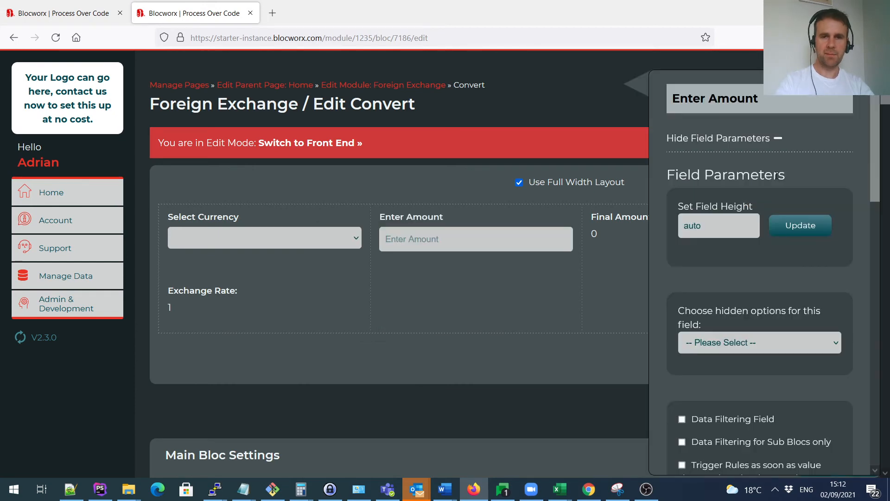
drag(874, 149, 881, 193)
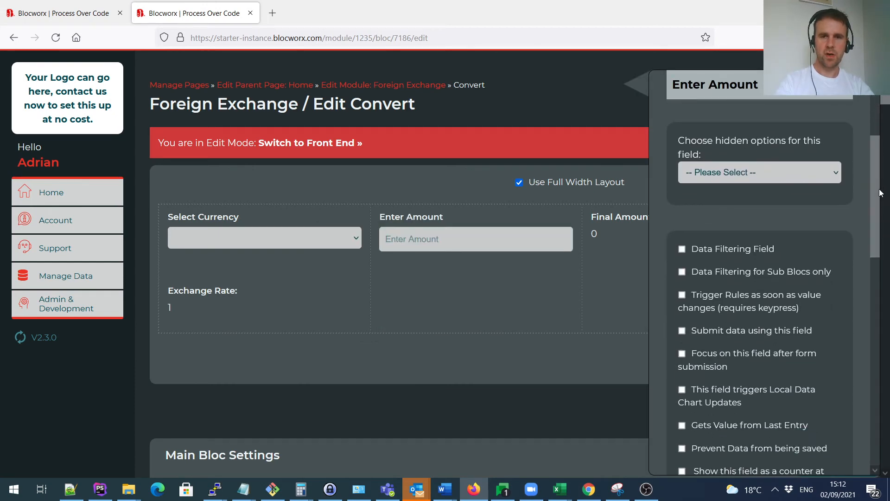
click(749, 301)
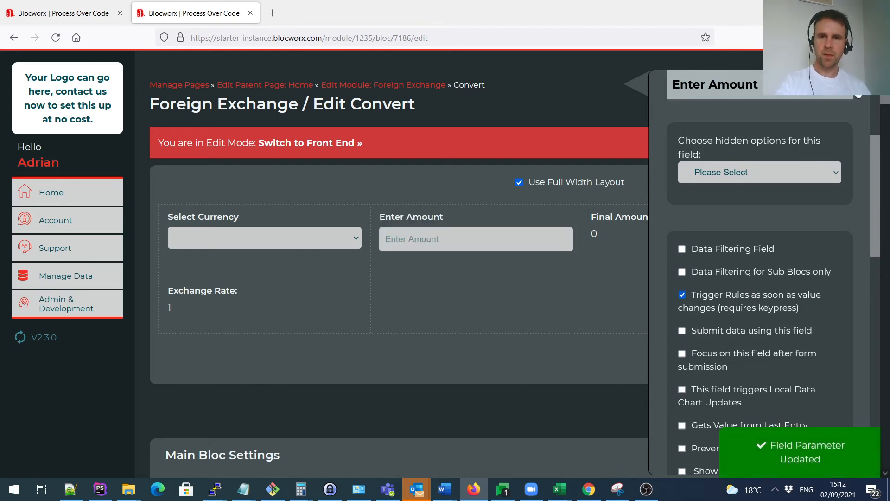
click(839, 85)
mouse_move(485, 250)
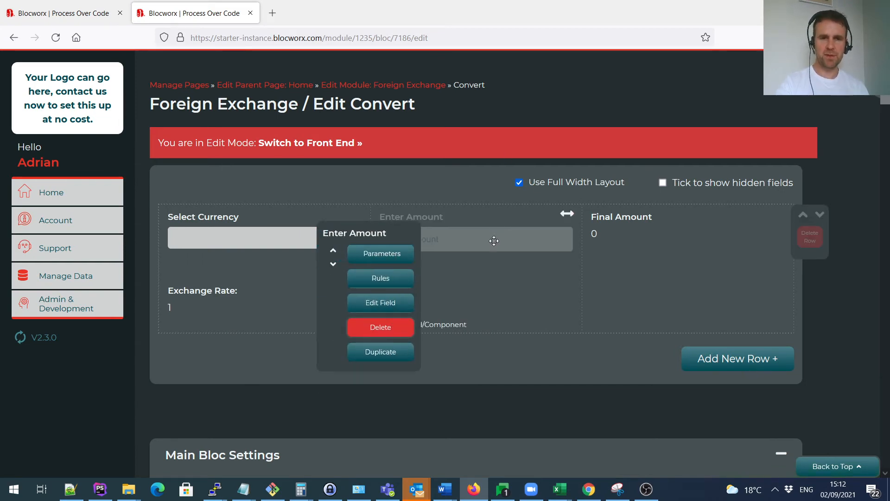
Switch the bloc to the front end and test converting an amount of 50 to BRL, GBP and USD.
click(321, 145)
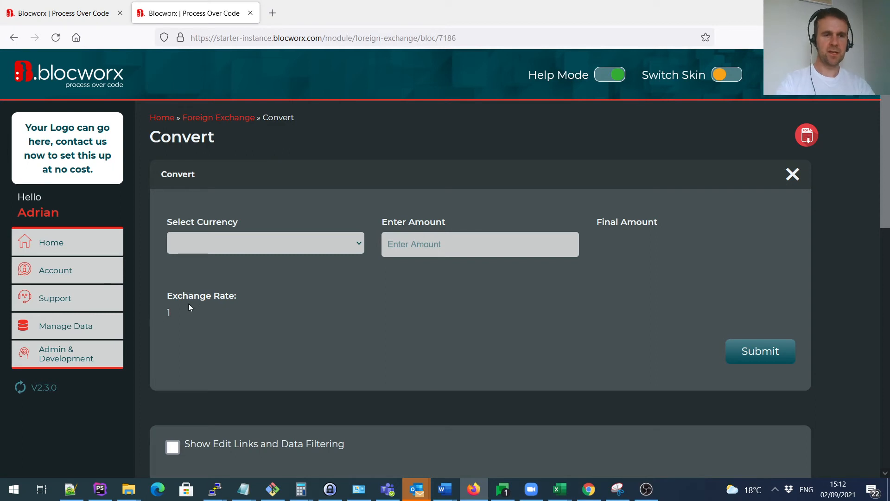
text(50)
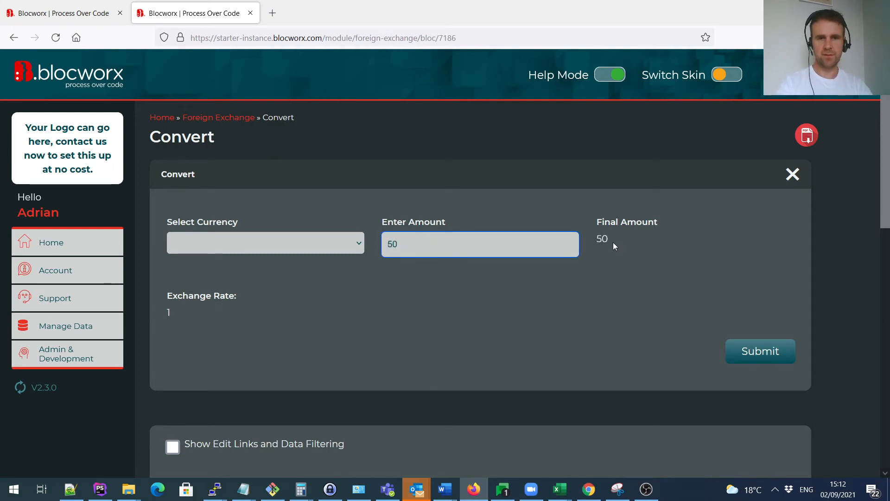
click(268, 246)
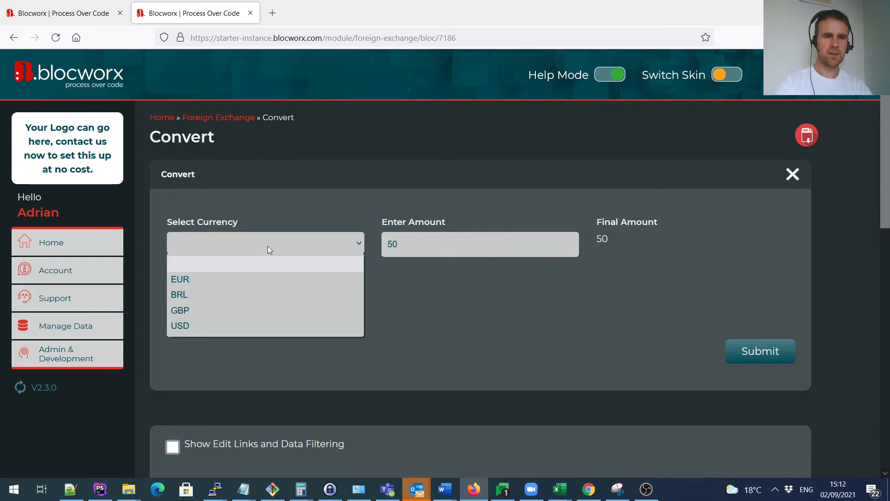
click(204, 293)
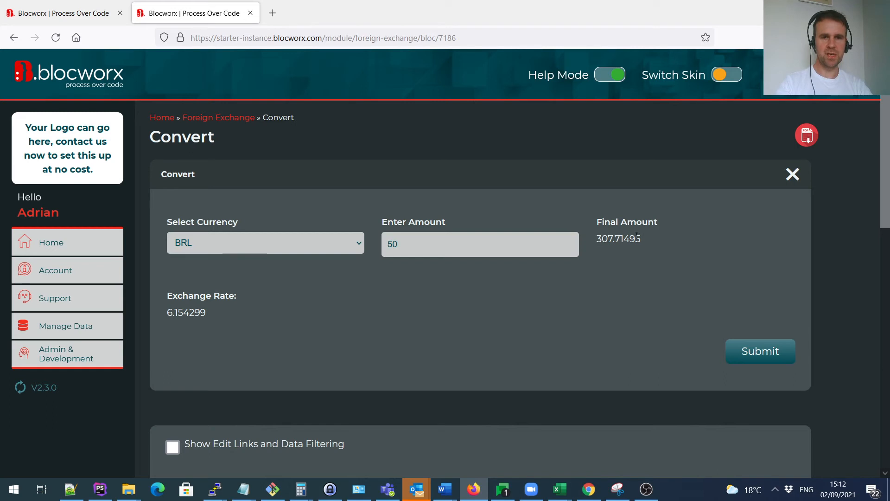
click(294, 242)
click(236, 300)
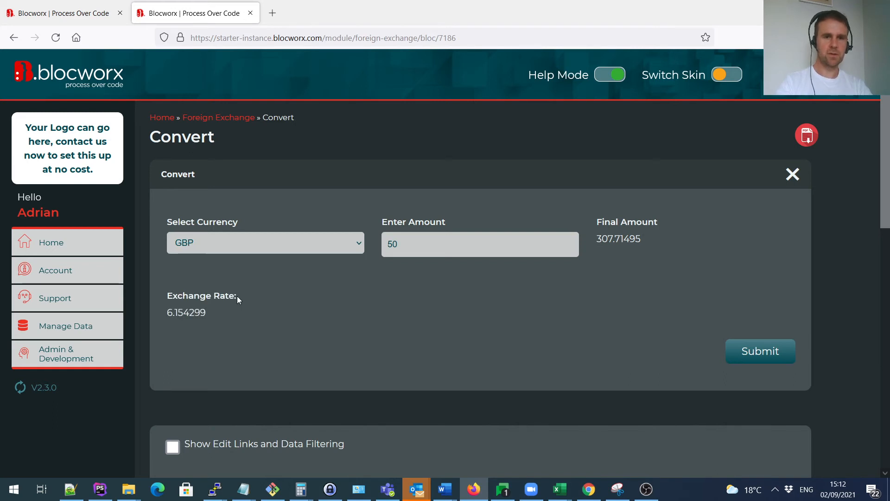
click(216, 241)
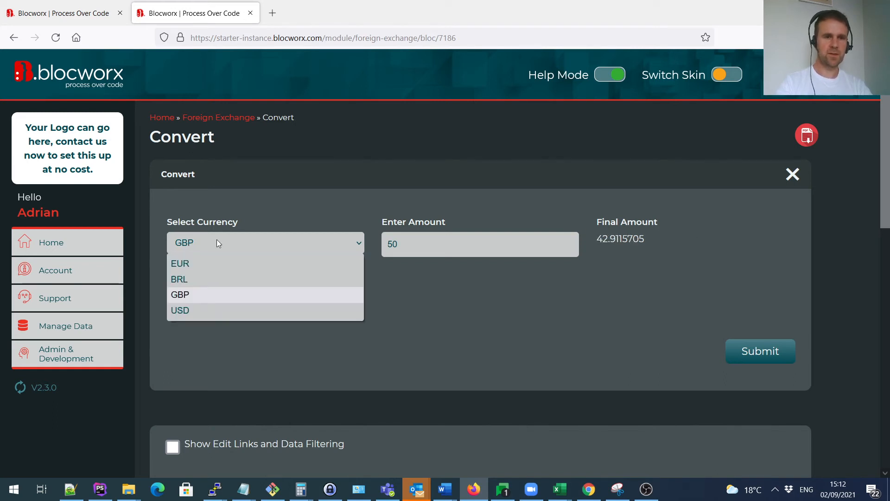
click(210, 312)
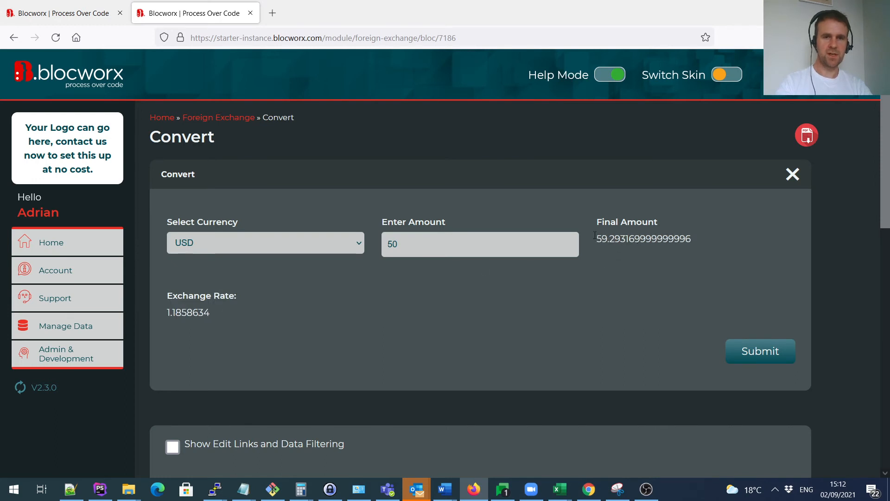
Test the conversion with BRL and an amount of 100, and with EUR and an amount of 104.
click(308, 242)
click(228, 279)
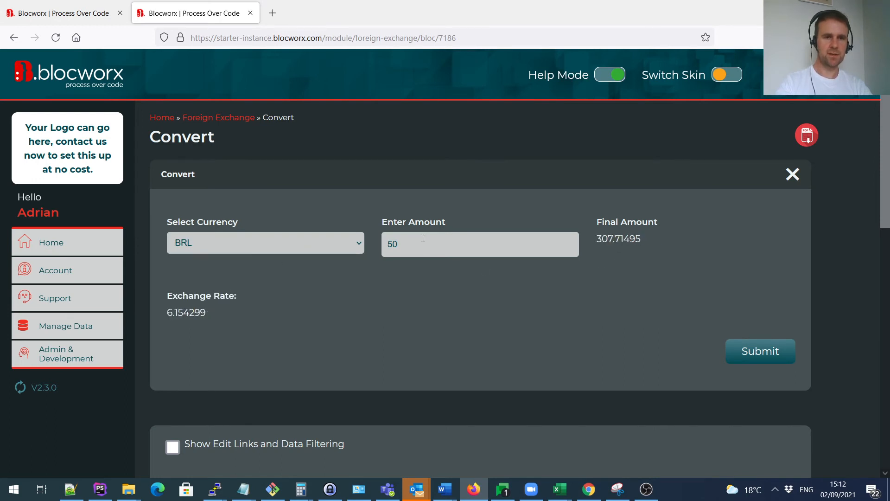
key(ctrl+a)
text(100)
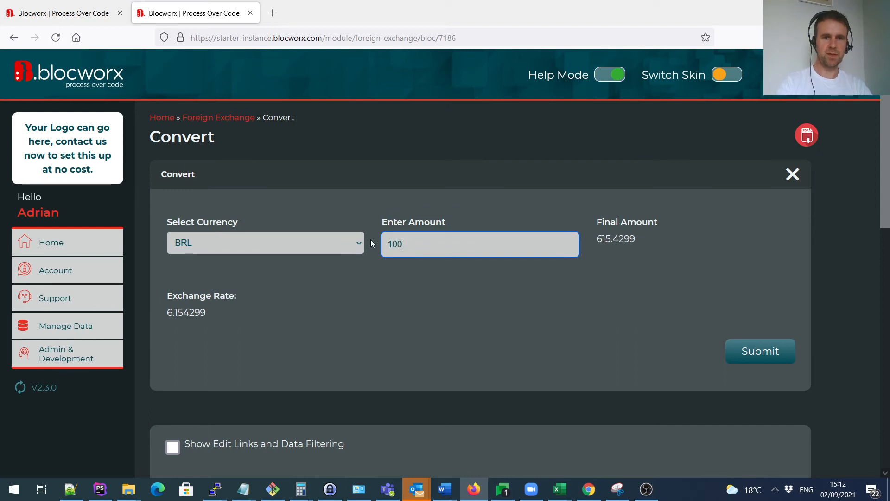
click(343, 244)
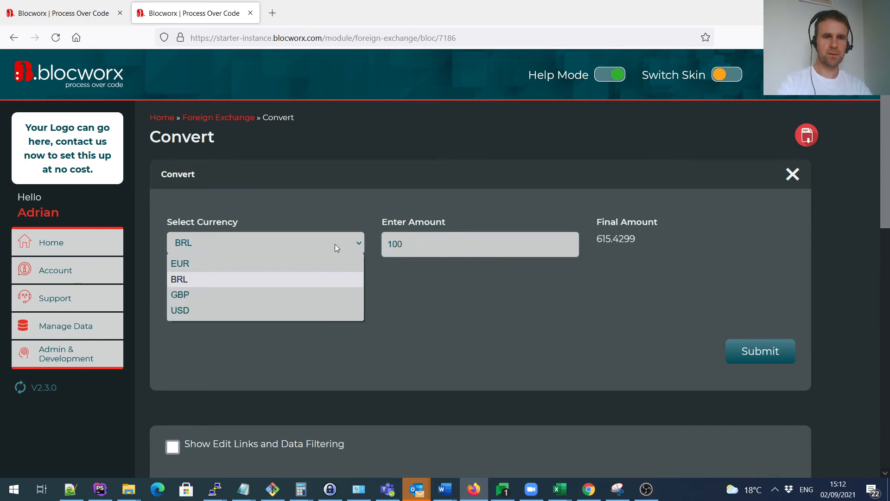
click(249, 263)
click(471, 247)
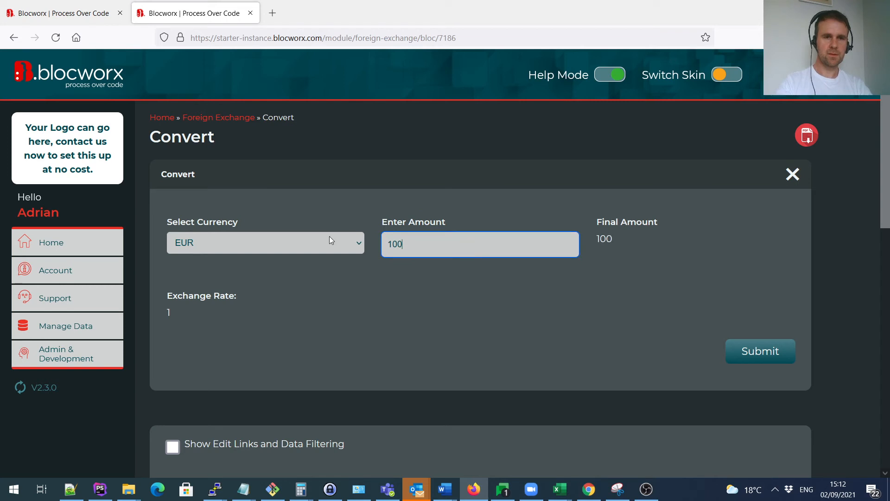
text(4)
Test the conversion with GBP selected and an amount of 90.
click(324, 250)
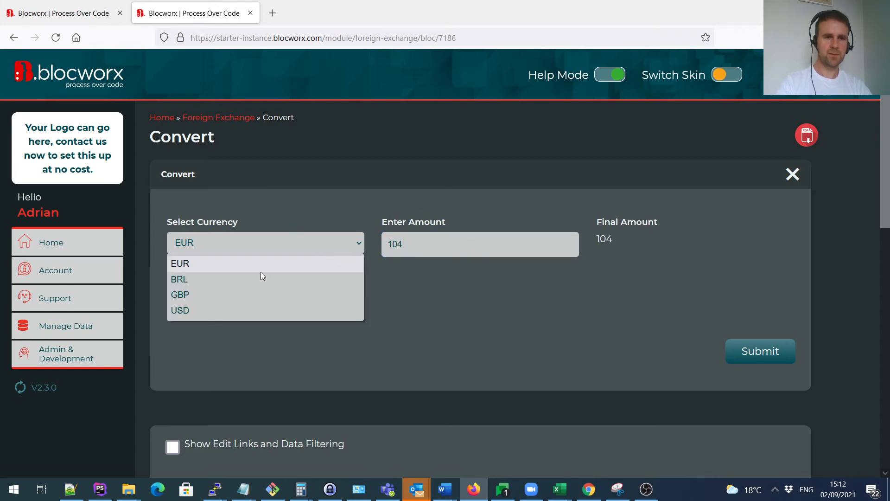
click(262, 301)
click(426, 246)
key(BackSpace)
key(BackSpace)
key(BackSpace)
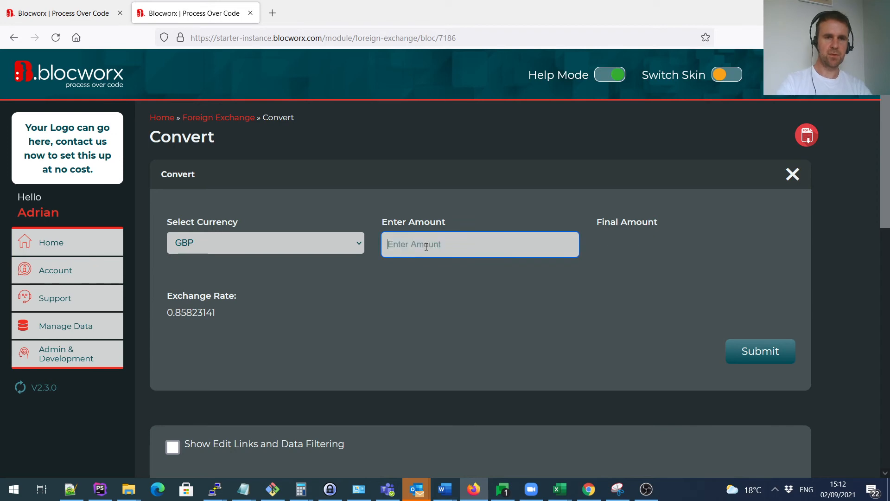
text(90)
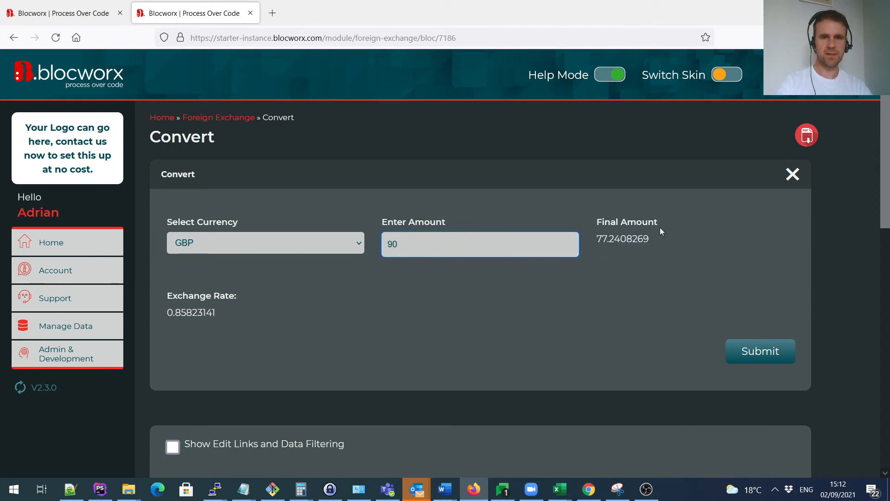
Reopen the Convert bloc in edit mode from its front-end page.
scroll(441, 422, down, 10)
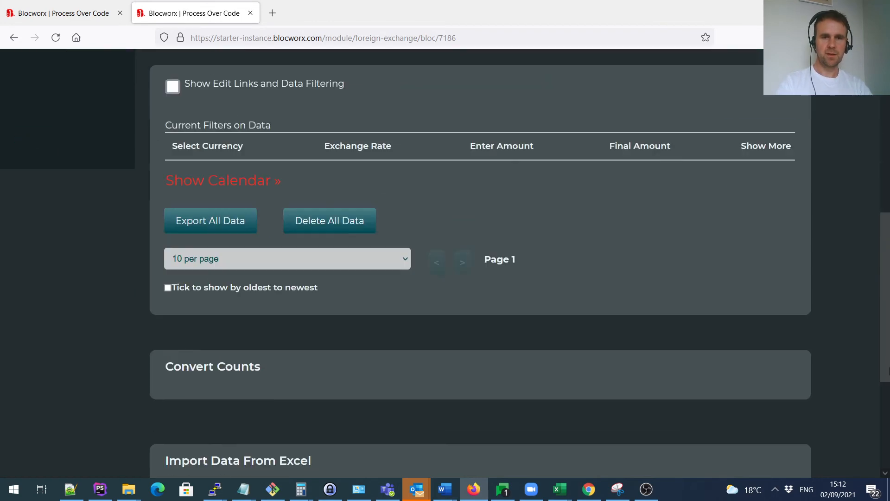
scroll(441, 425, down, 2)
click(332, 444)
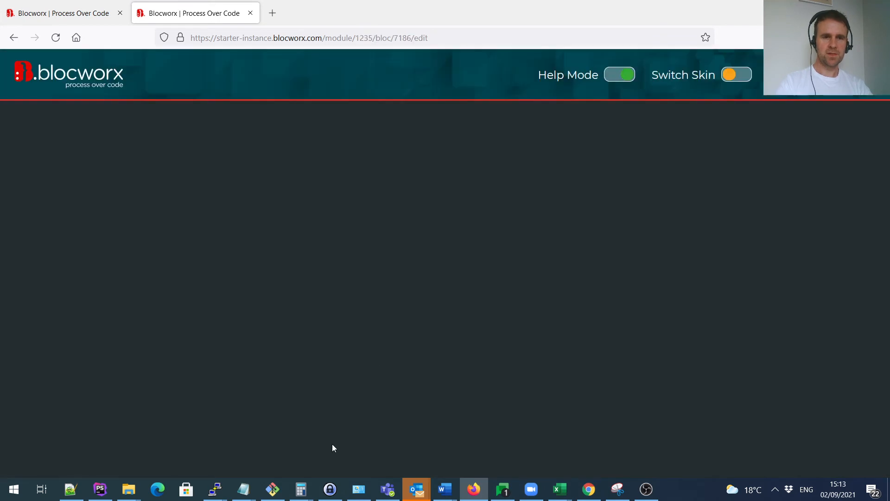
click(238, 279)
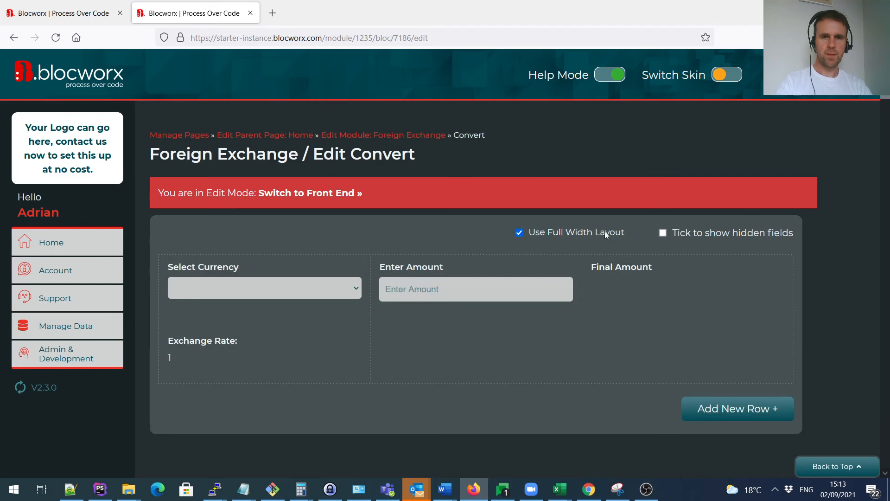
Enable "Make this a numeric field (defaults to two decimal places)" in the Final Amount field's parameters.
mouse_move(617, 264)
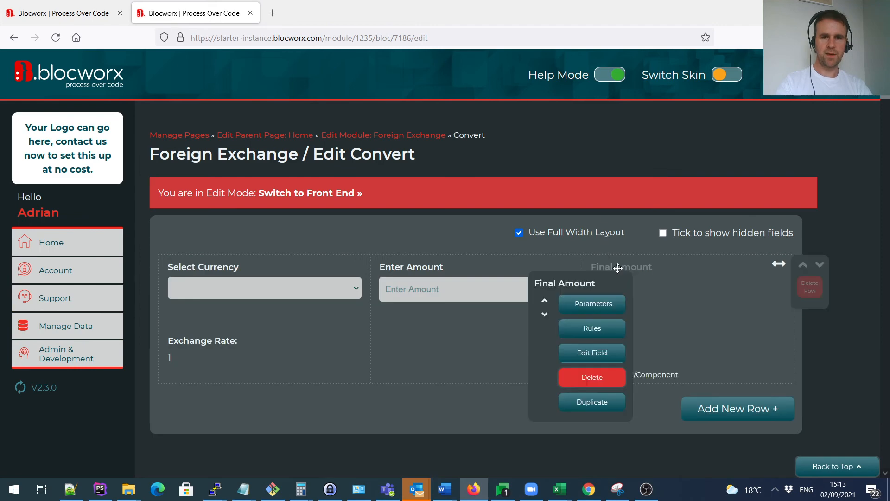
click(614, 302)
scroll(783, 298, down, 10)
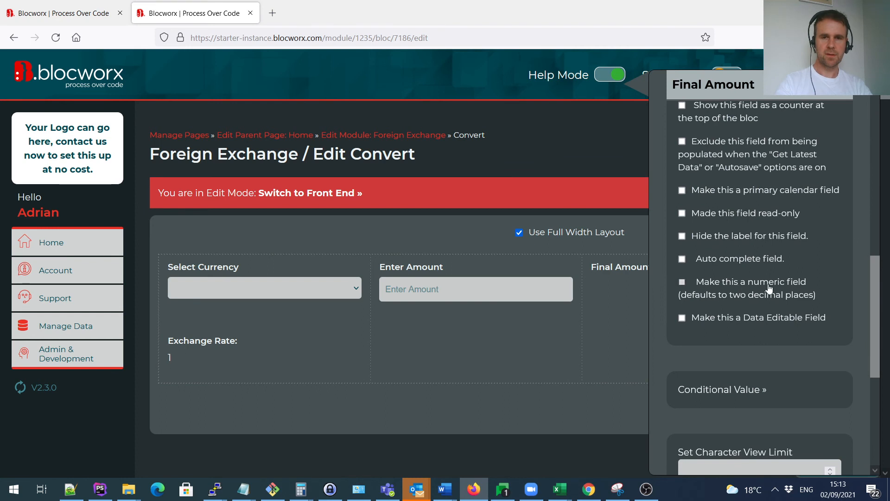
Switch the bloc to the front end and test converting an amount of 80 to GBP and USD.
click(345, 192)
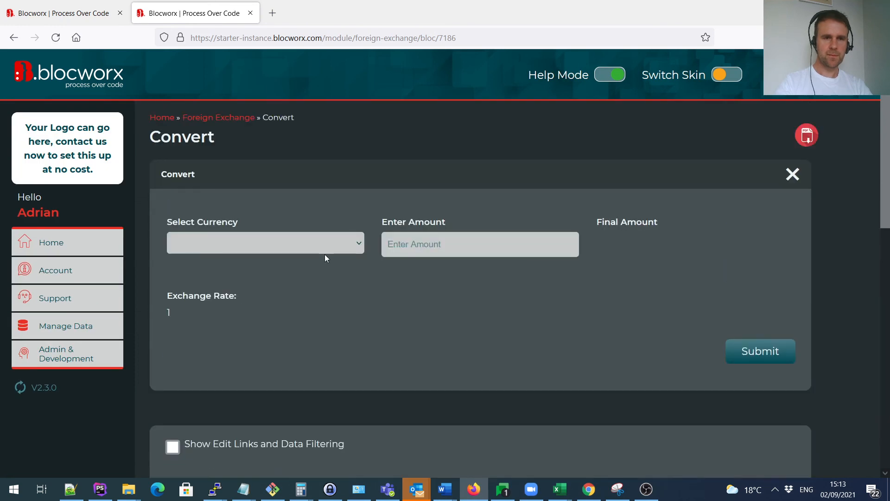
click(424, 247)
text(80)
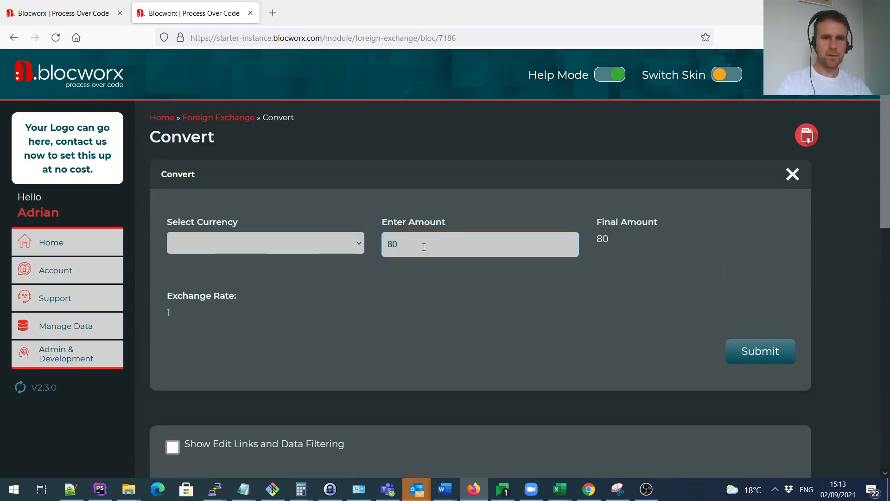
click(318, 247)
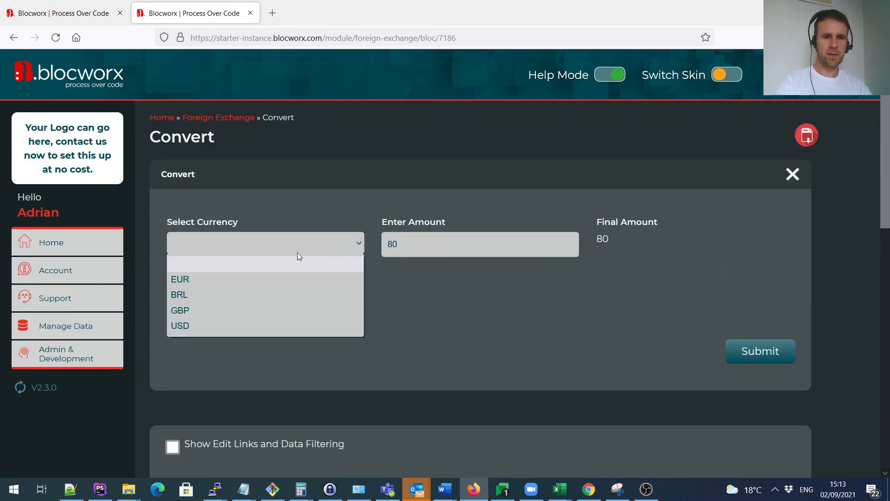
click(265, 305)
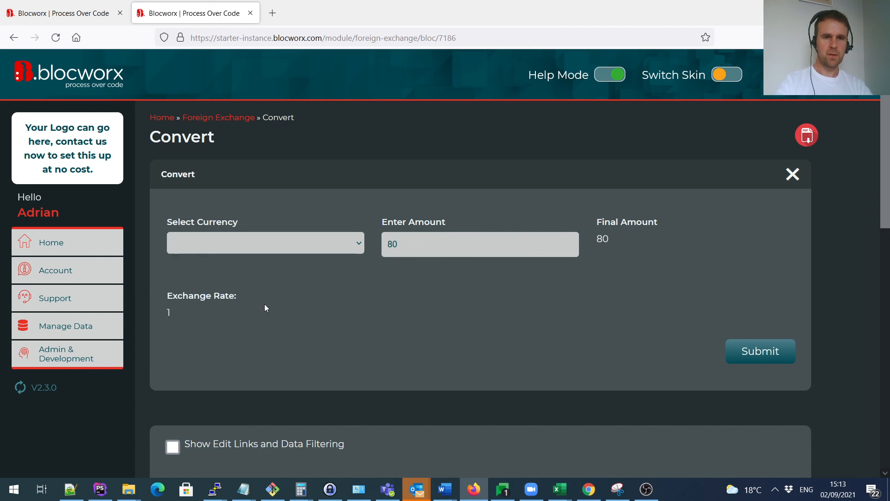
click(325, 253)
click(298, 310)
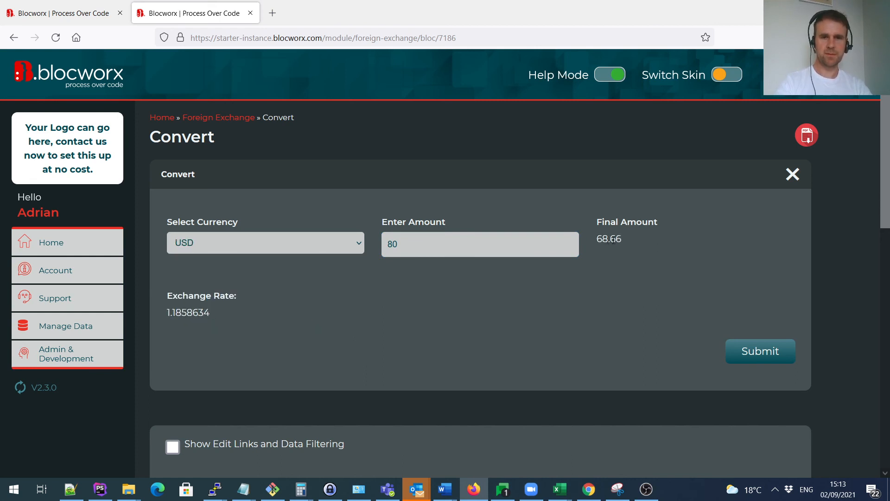
Test the BRL conversion with the amounts 80 and 65, and return to the Foreign Exchange module page.
click(337, 243)
click(229, 277)
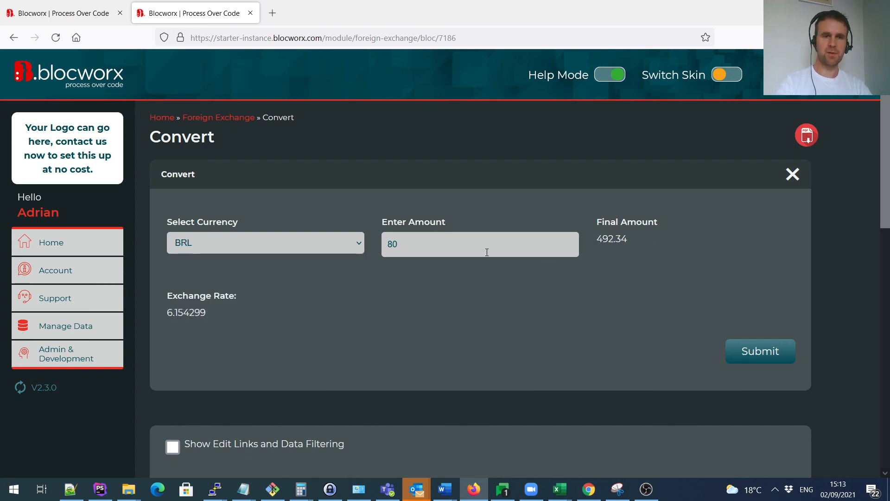
drag(428, 252, 357, 242)
text(65)
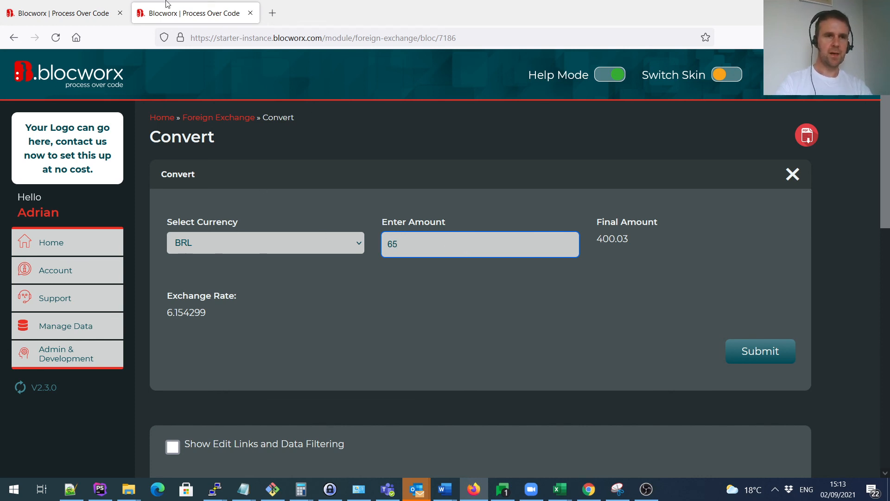
click(246, 119)
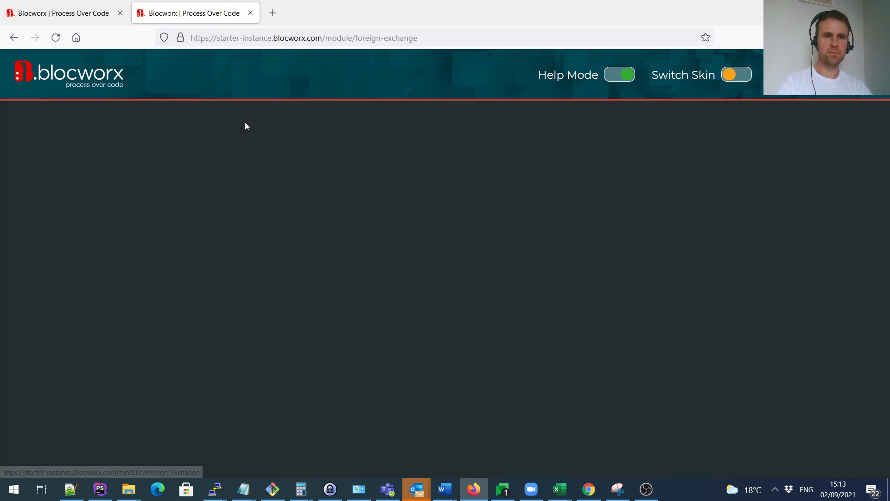